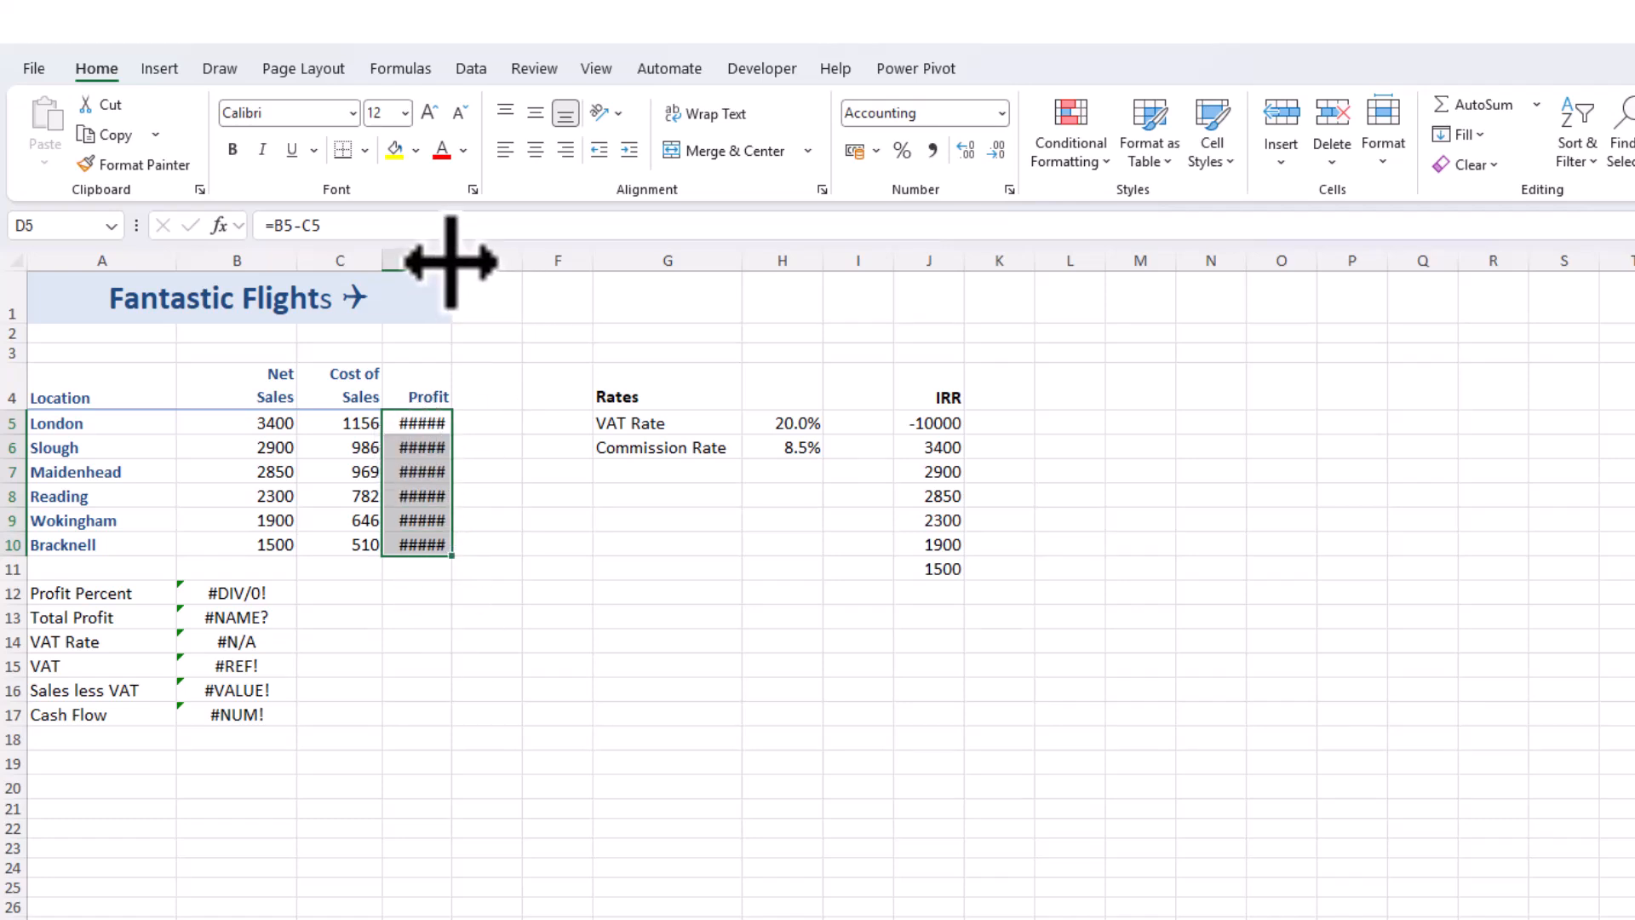
# Widen the Profit column D to fit its contents
pyautogui.doubleClick(452, 261)
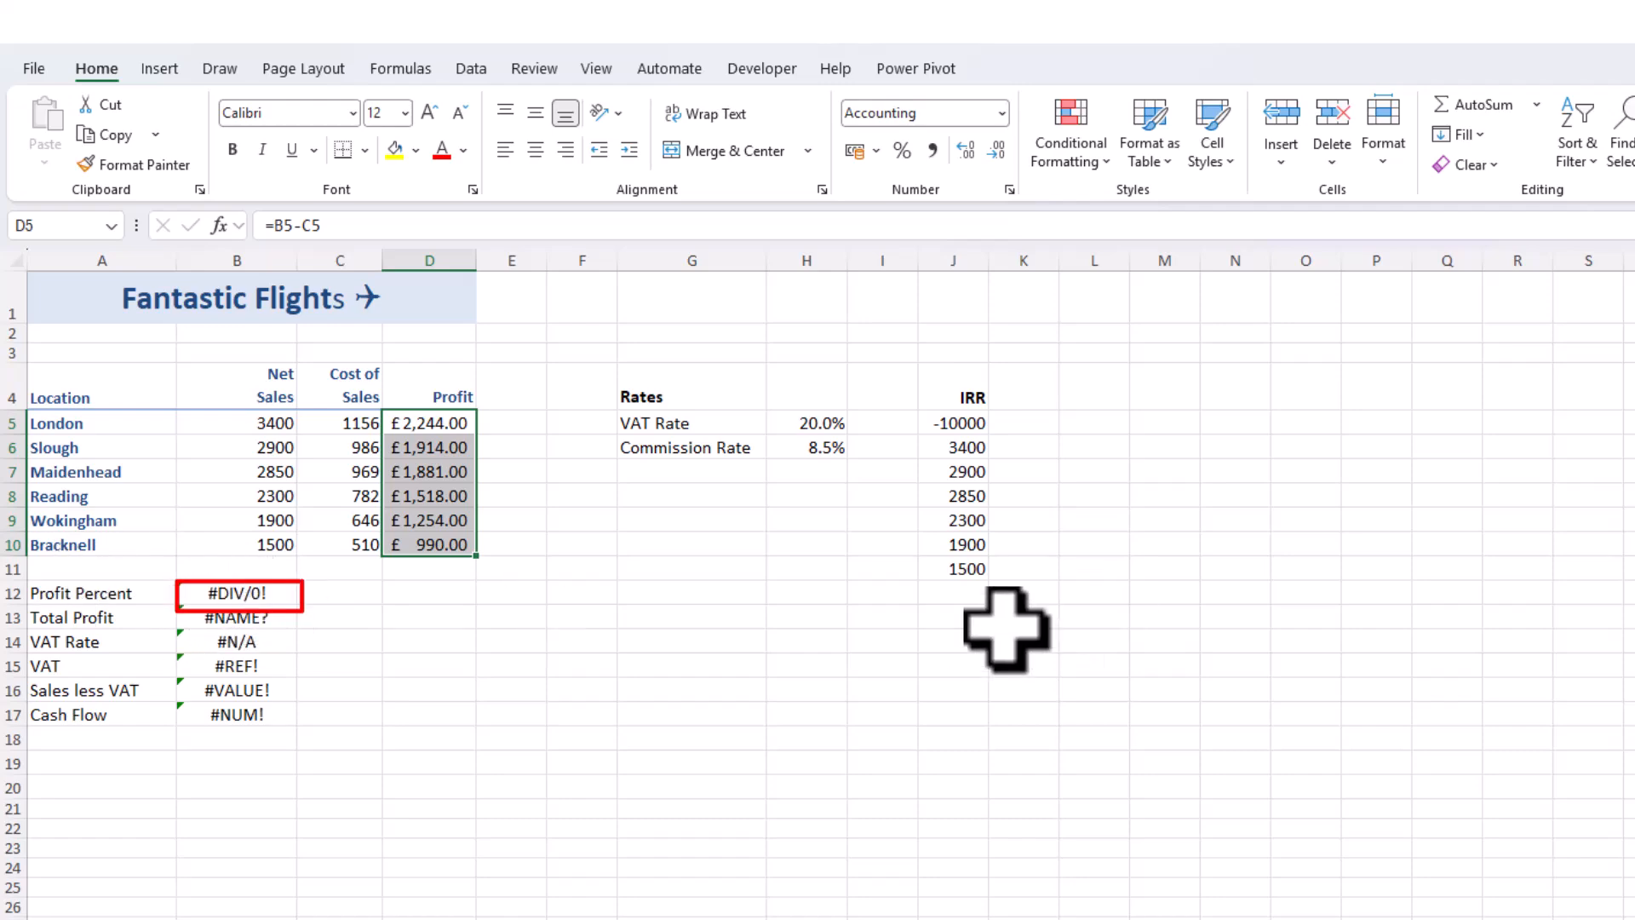
# Check the error on Profit Percent in B12, correct its formula to =SUM(D5:D10)/SUM(B5:B10), and format it as a percentage
pyautogui.click(241, 594)
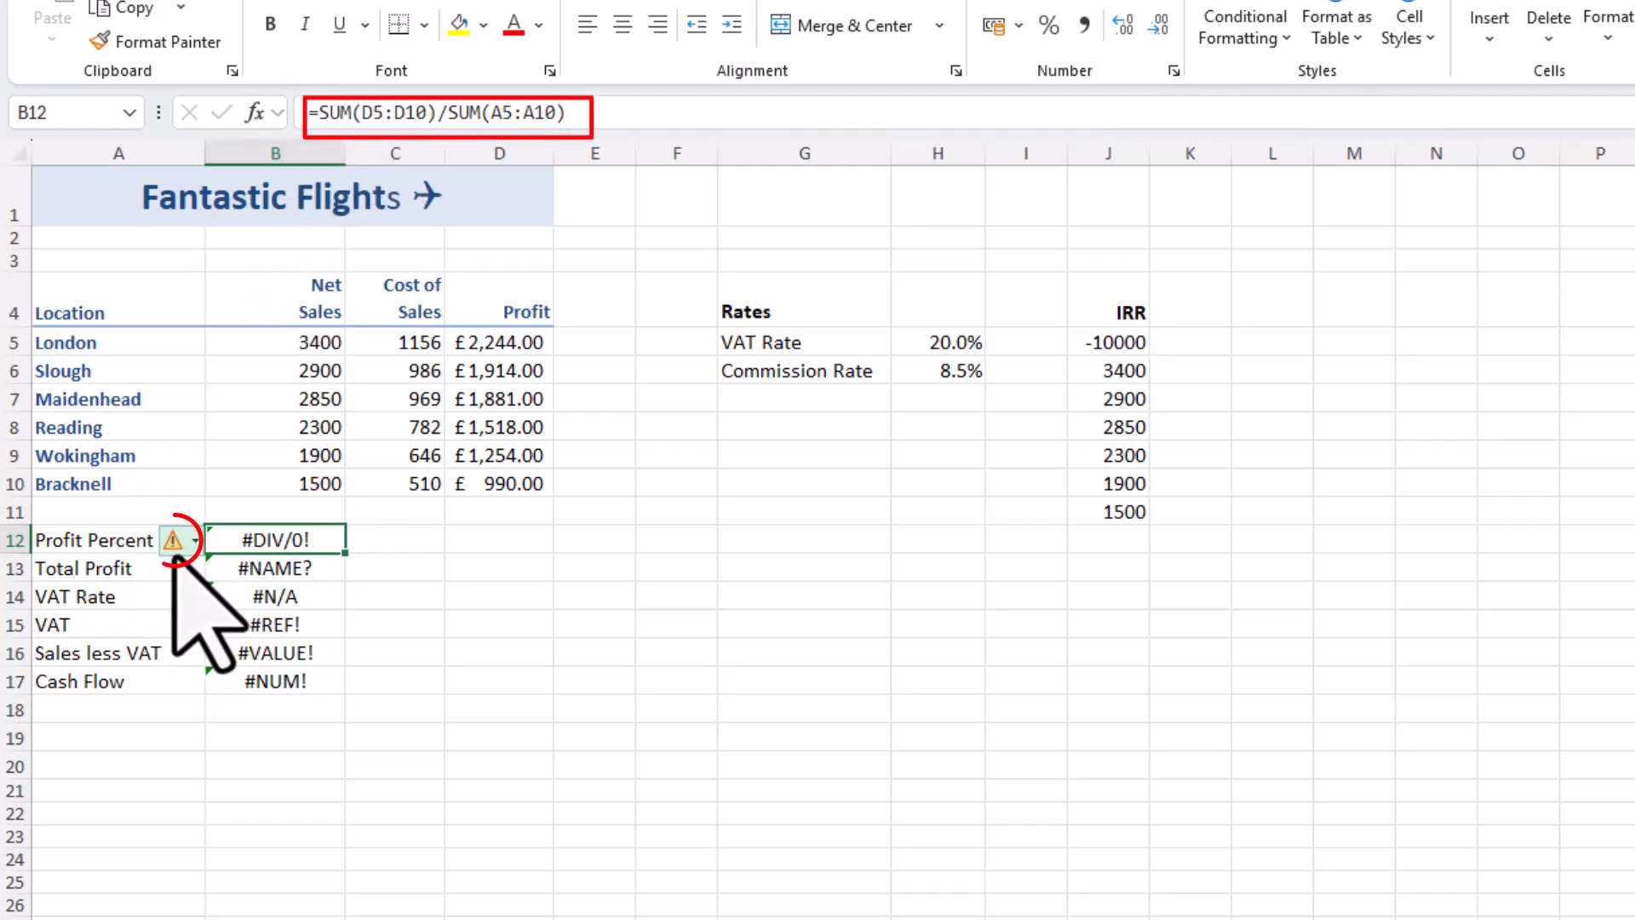
pyautogui.moveTo(174, 548)
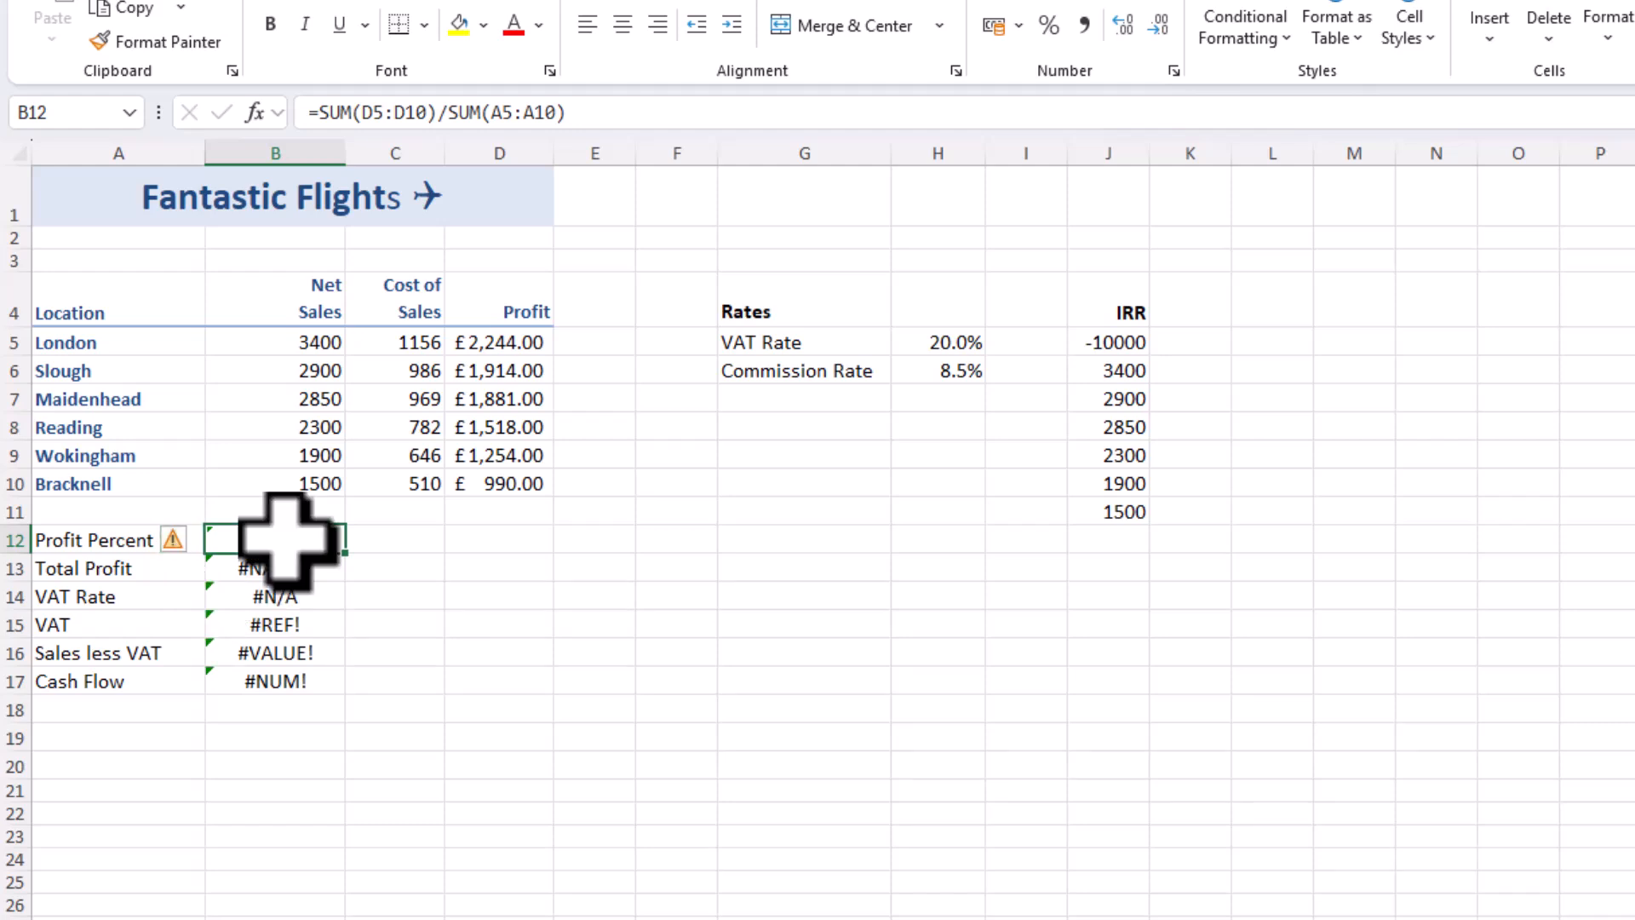
pyautogui.click(171, 538)
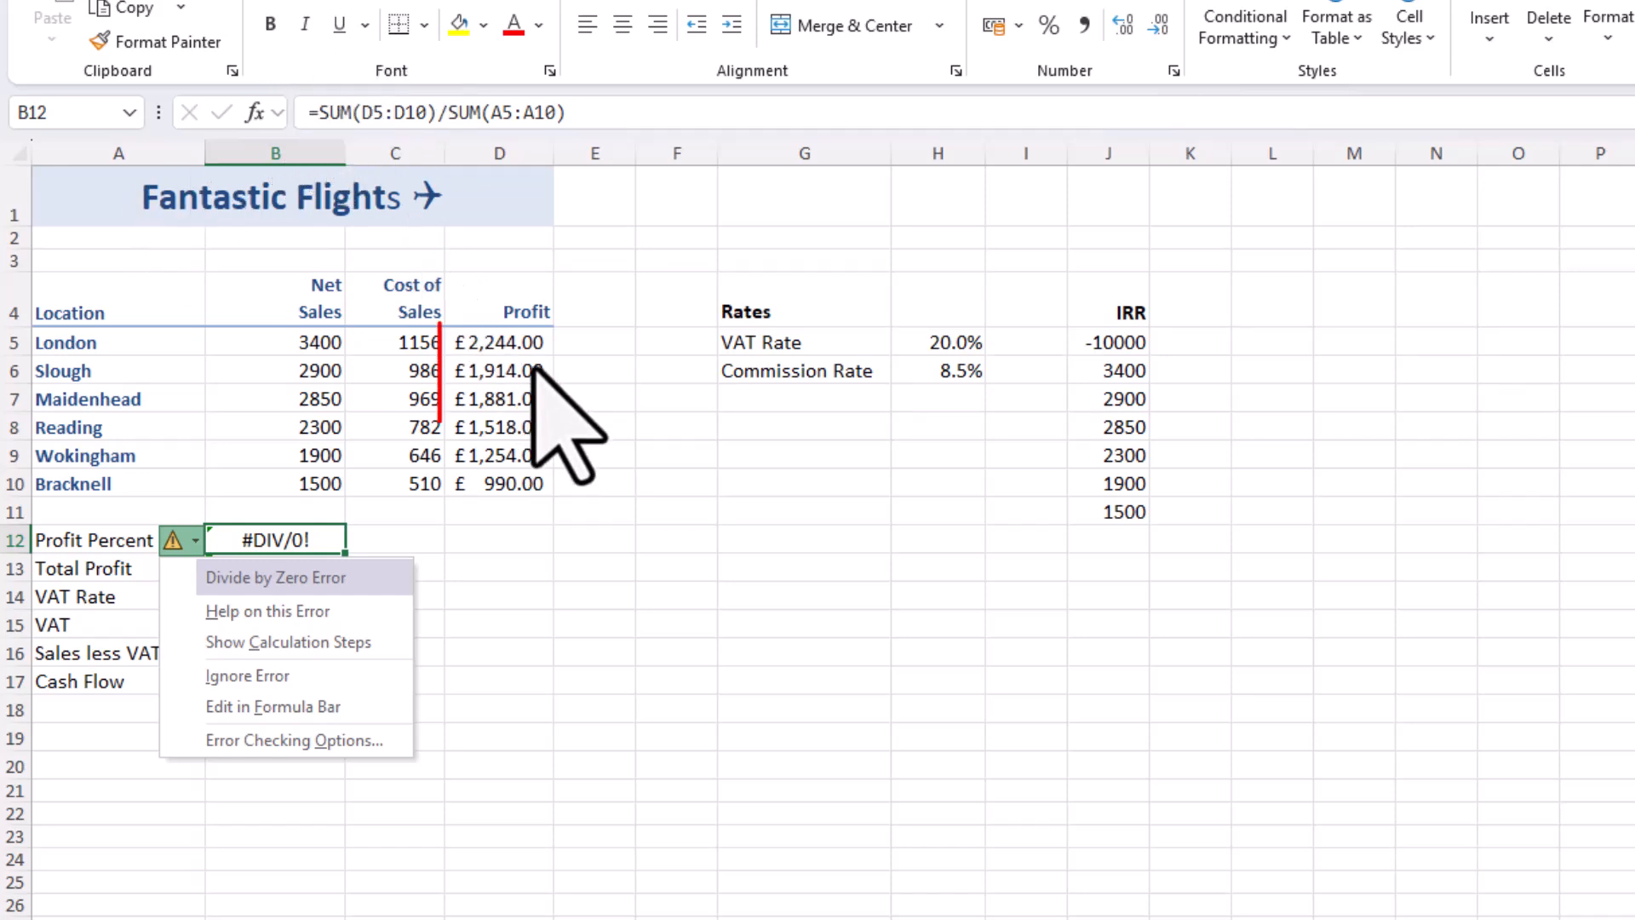
pyautogui.click(523, 339)
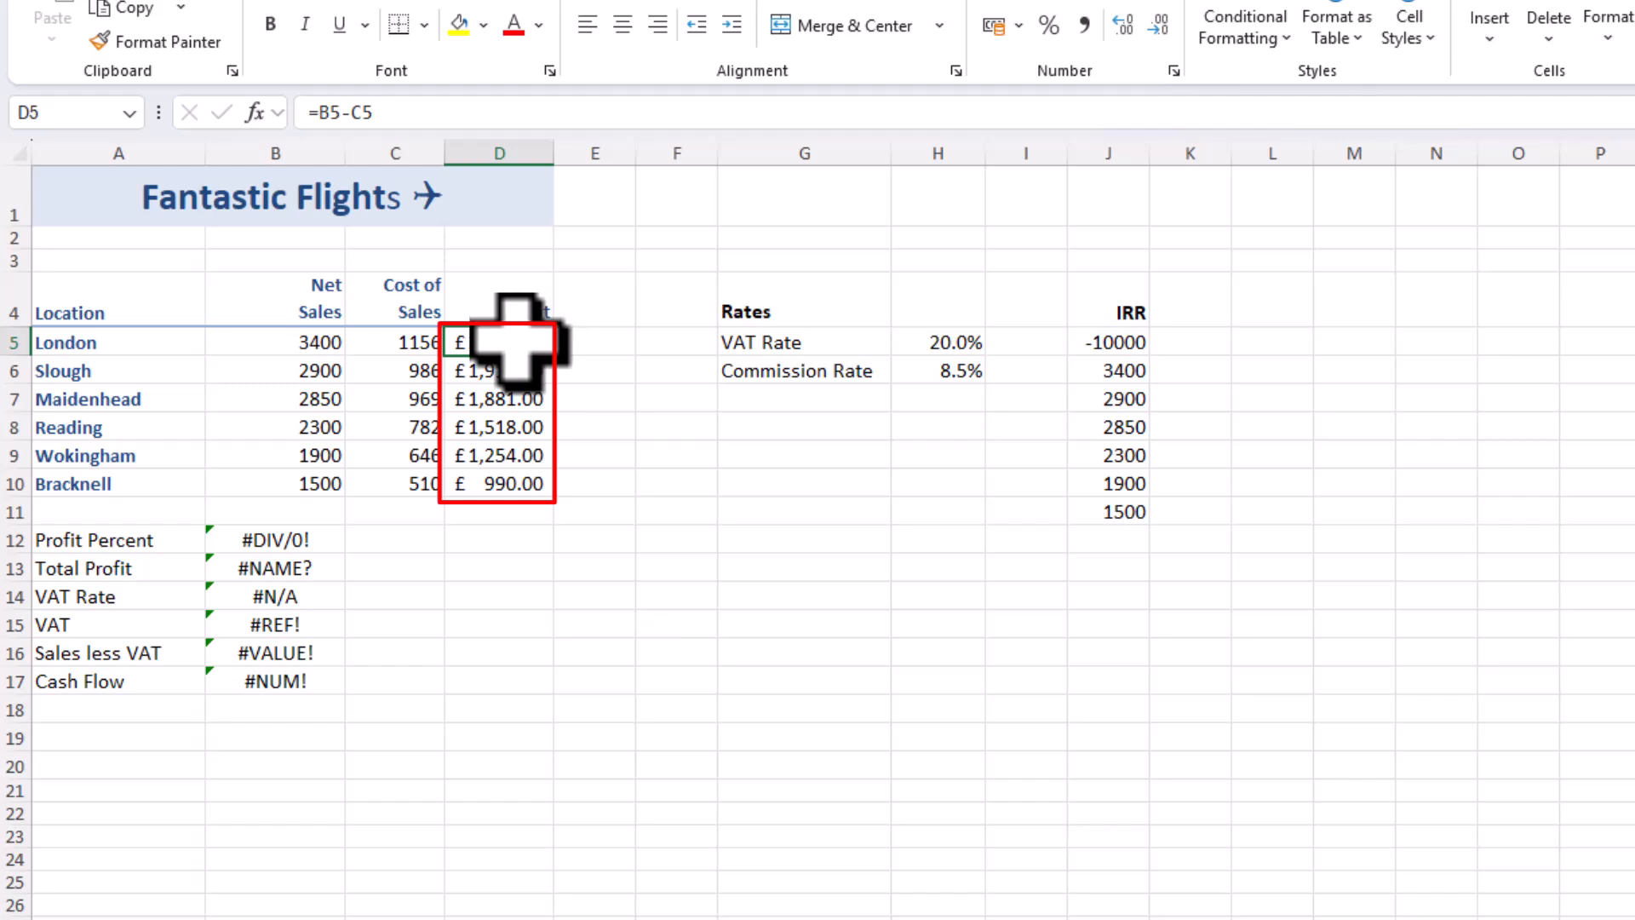
pyautogui.moveTo(522, 339); pyautogui.dragTo(511, 464)
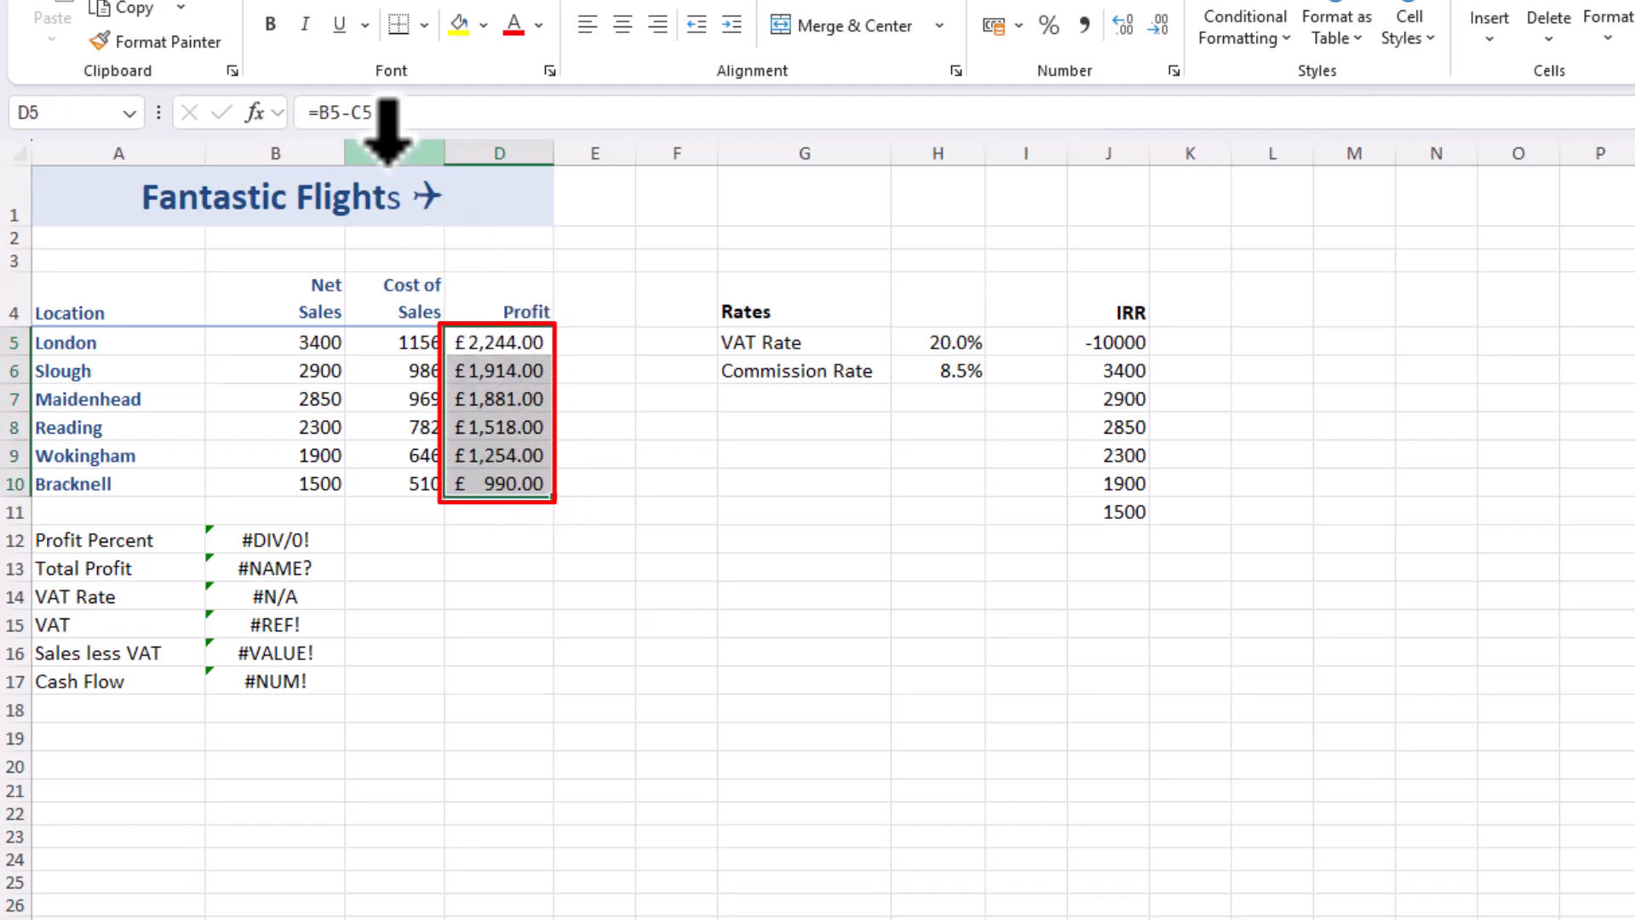
pyautogui.click(298, 545)
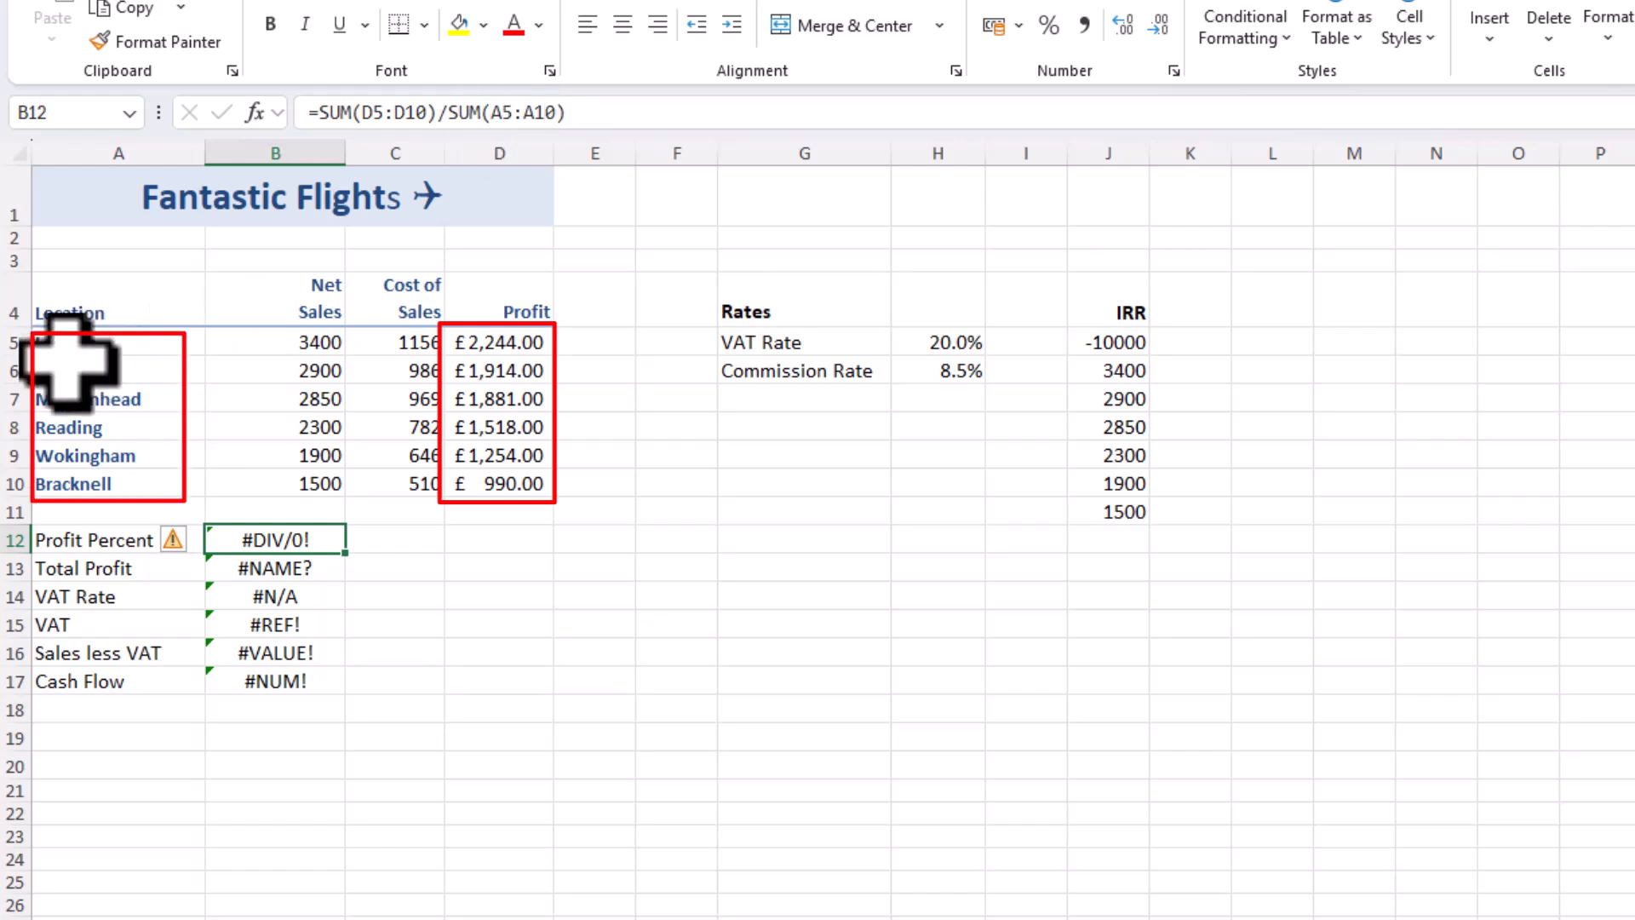
pyautogui.click(490, 119)
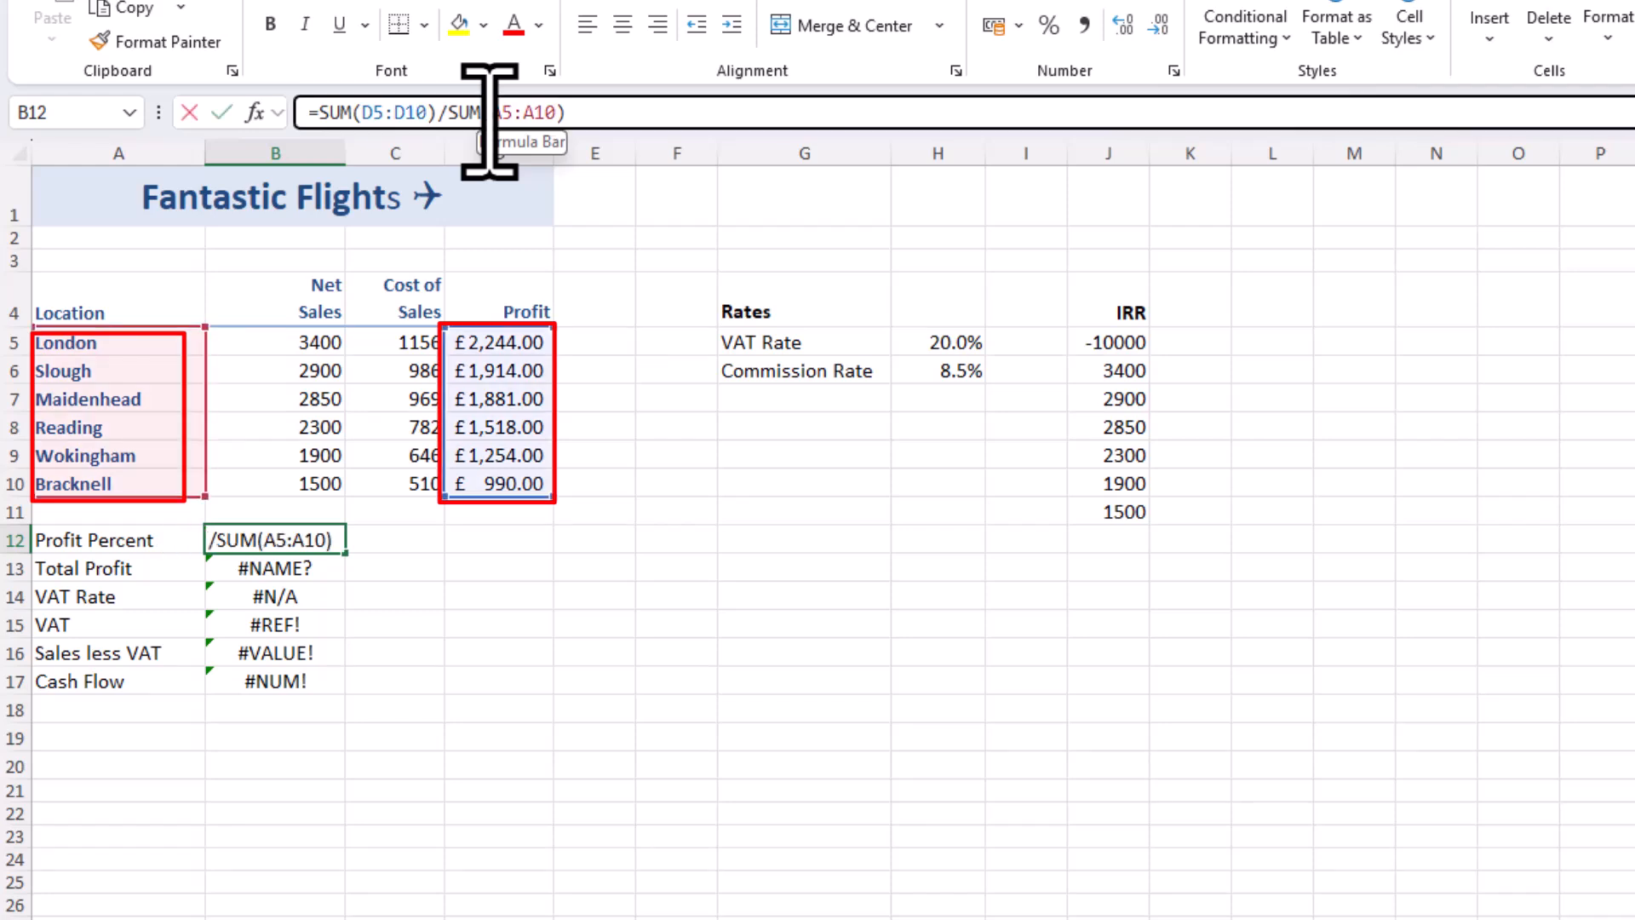
pyautogui.moveTo(490, 119); pyautogui.dragTo(551, 120)
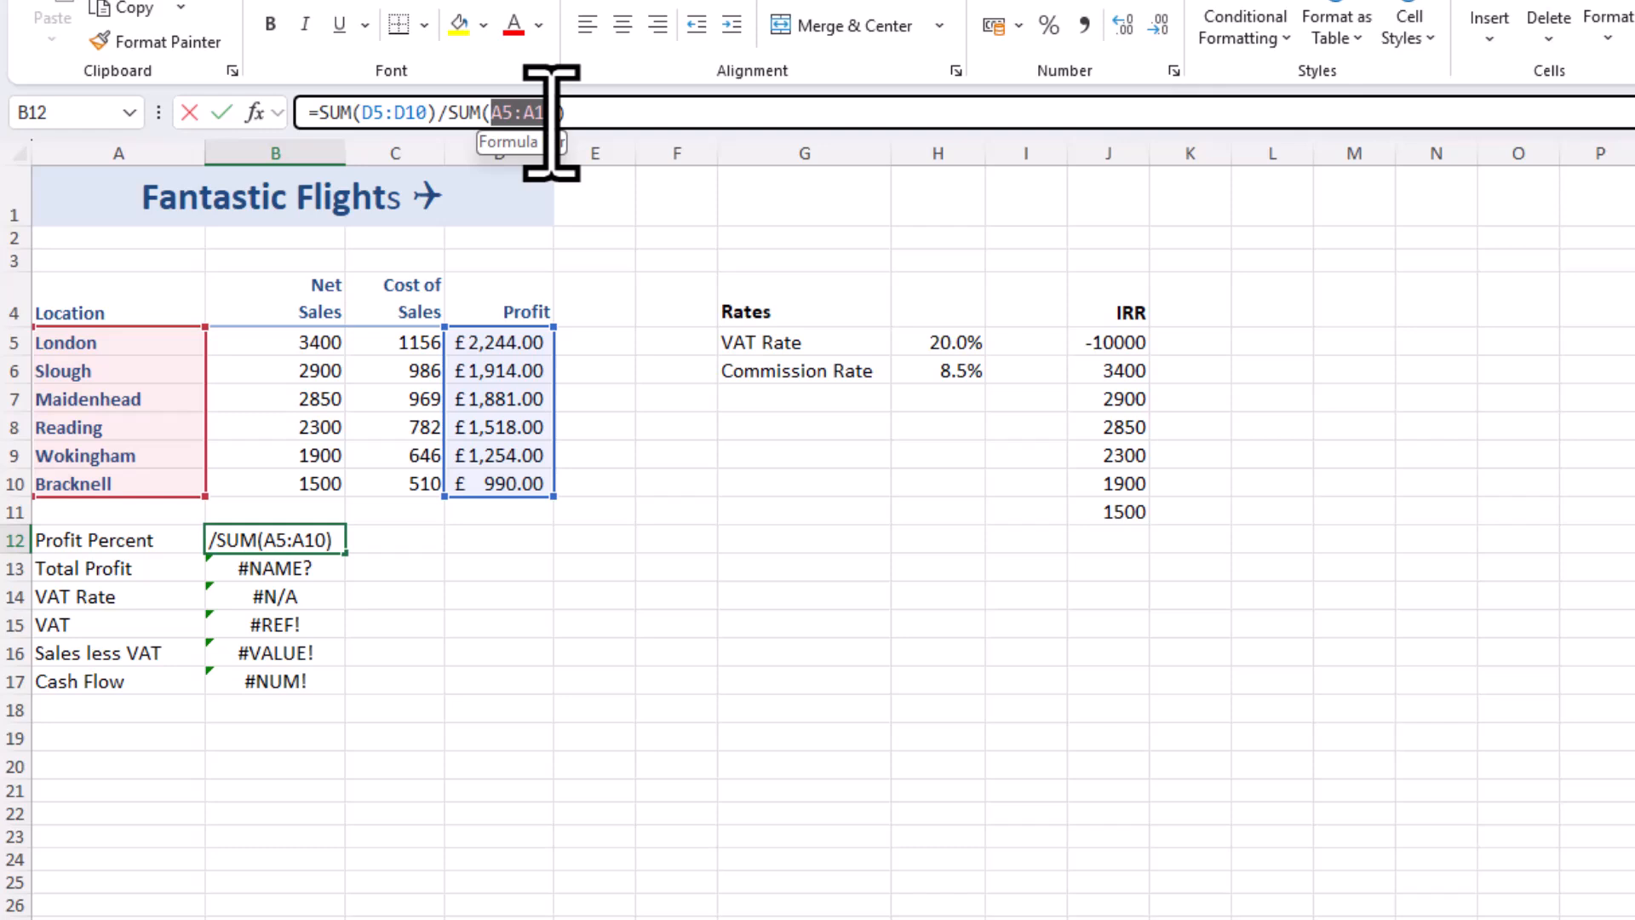
pyautogui.moveTo(293, 340); pyautogui.dragTo(285, 478)
pyautogui.press('Return')
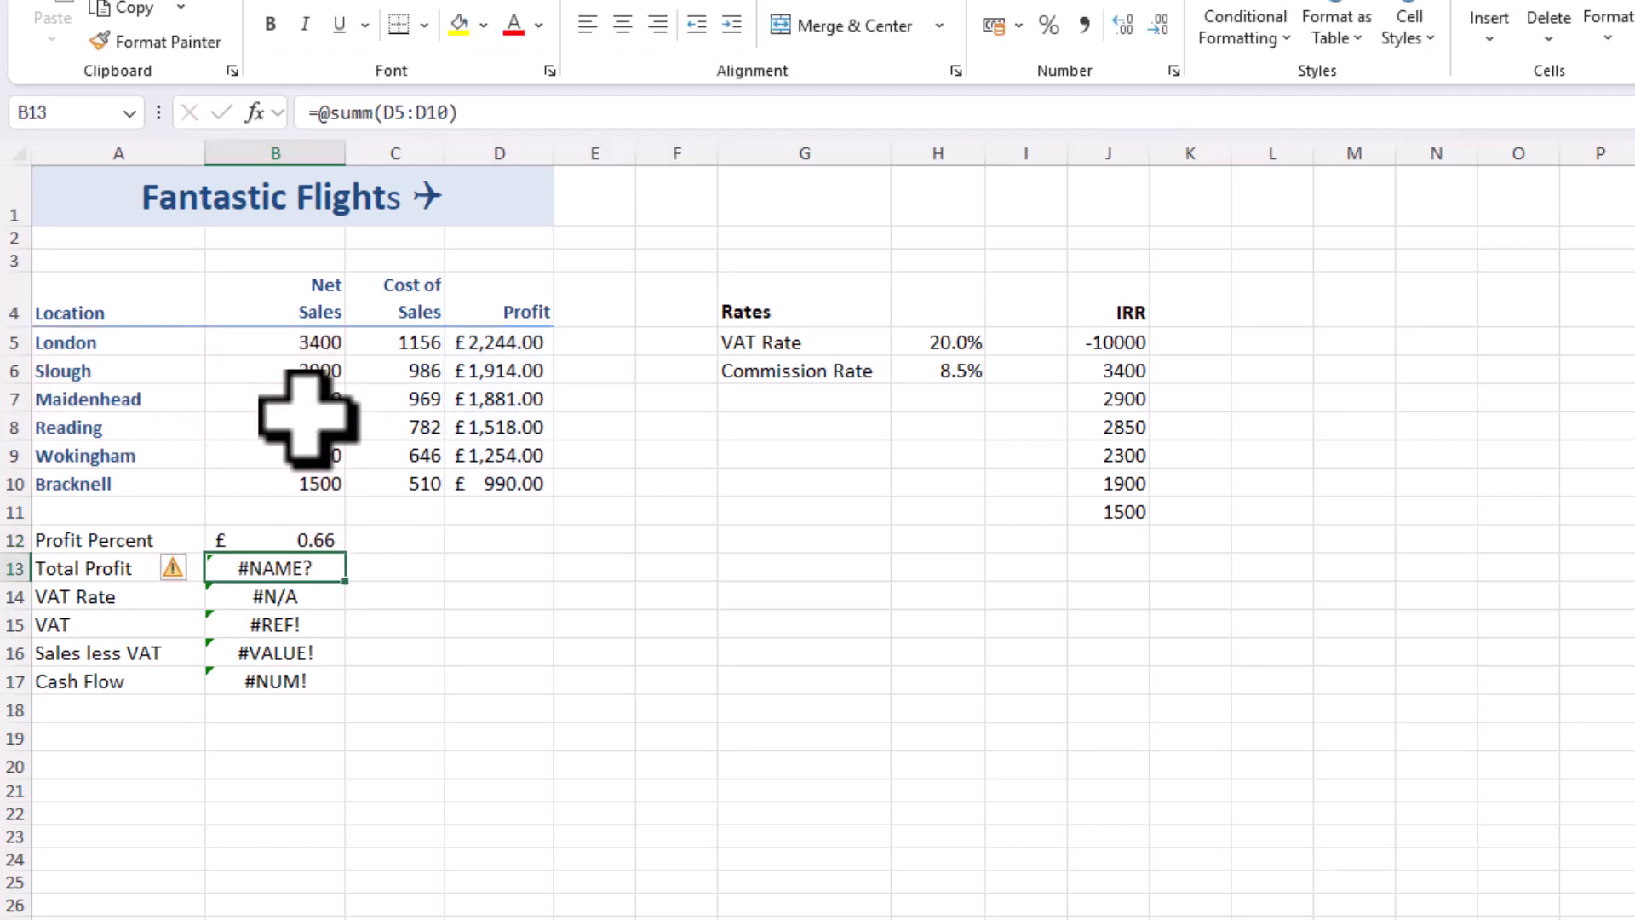
pyautogui.click(287, 533)
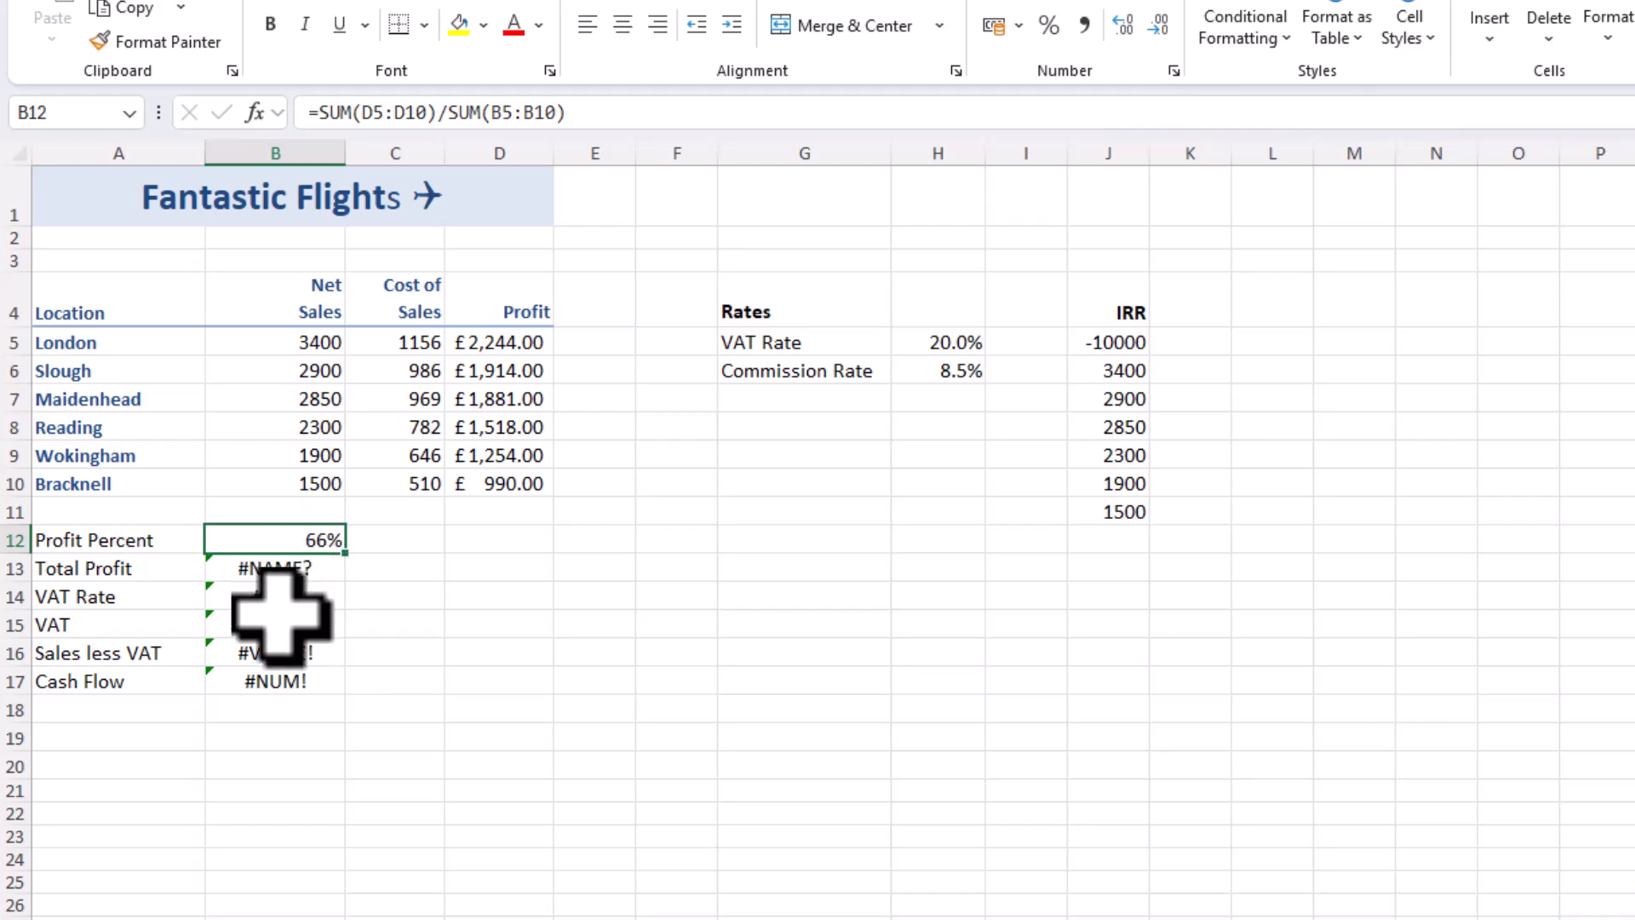
# Correct the misspelled function in the Total Profit cell B13 so the formula reads =SUM(D5:D10)
pyautogui.click(286, 569)
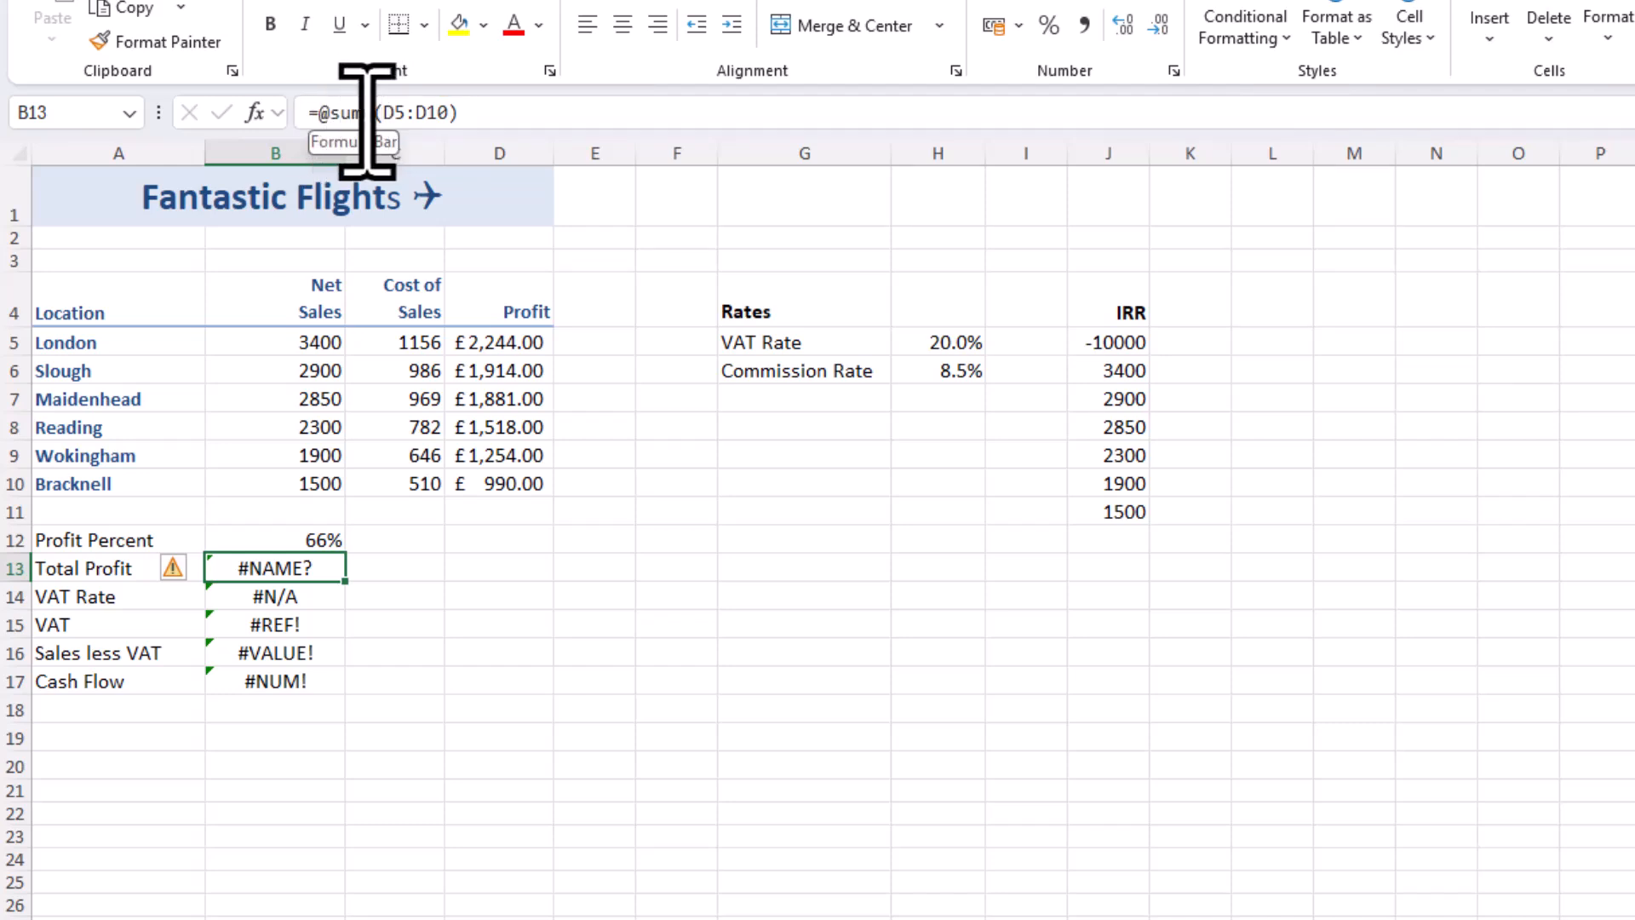
pyautogui.moveTo(168, 573)
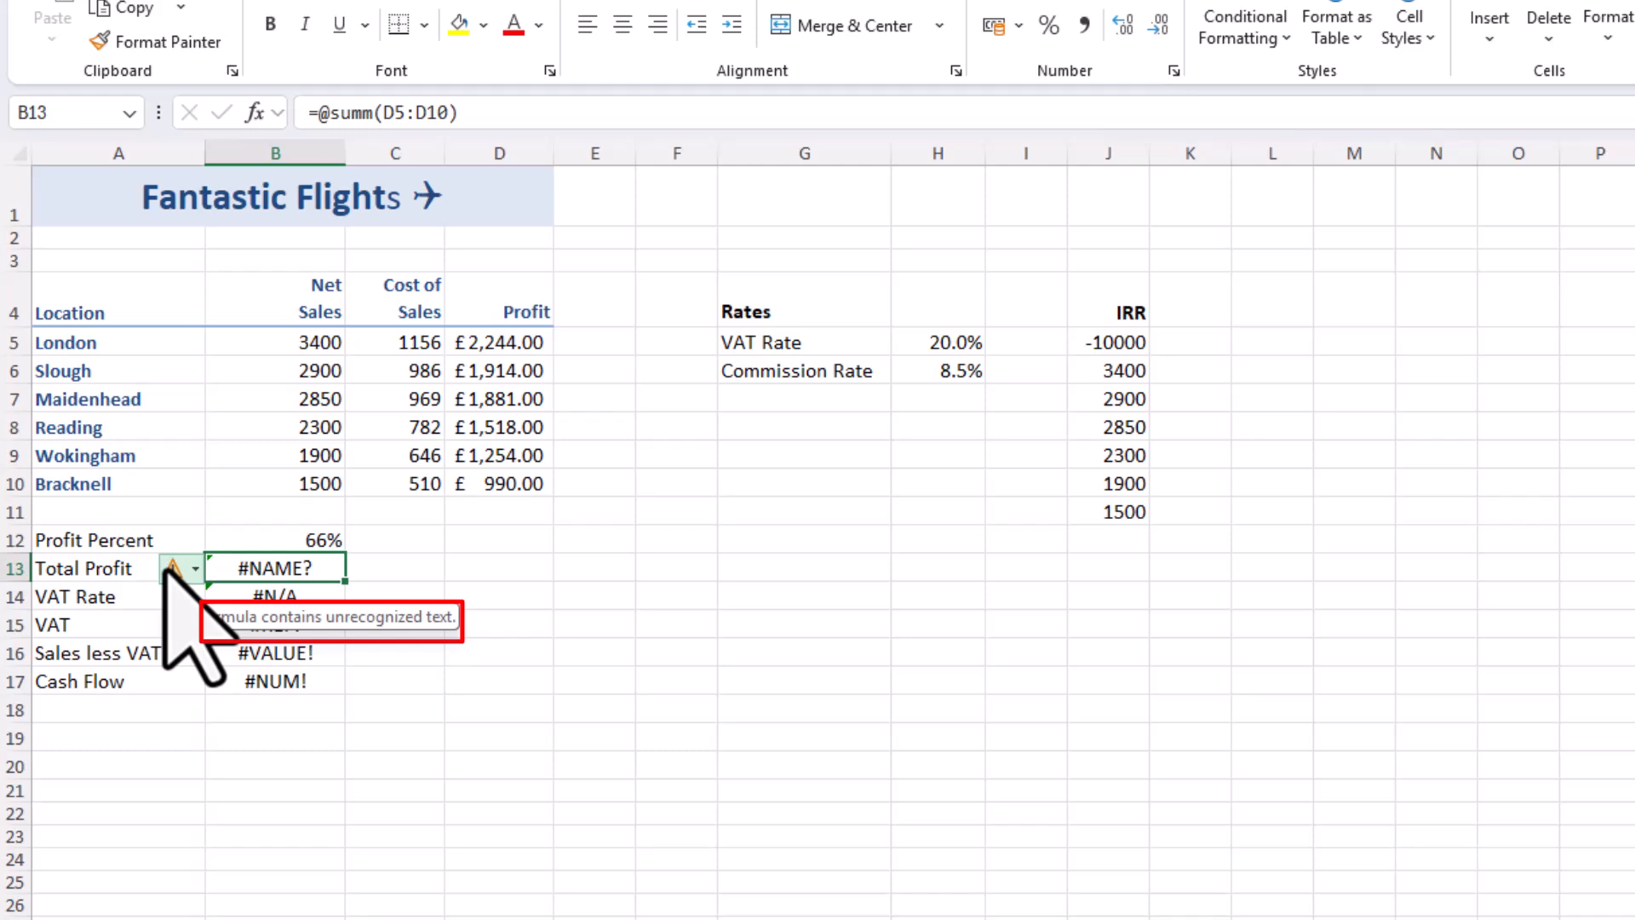
pyautogui.click(321, 113)
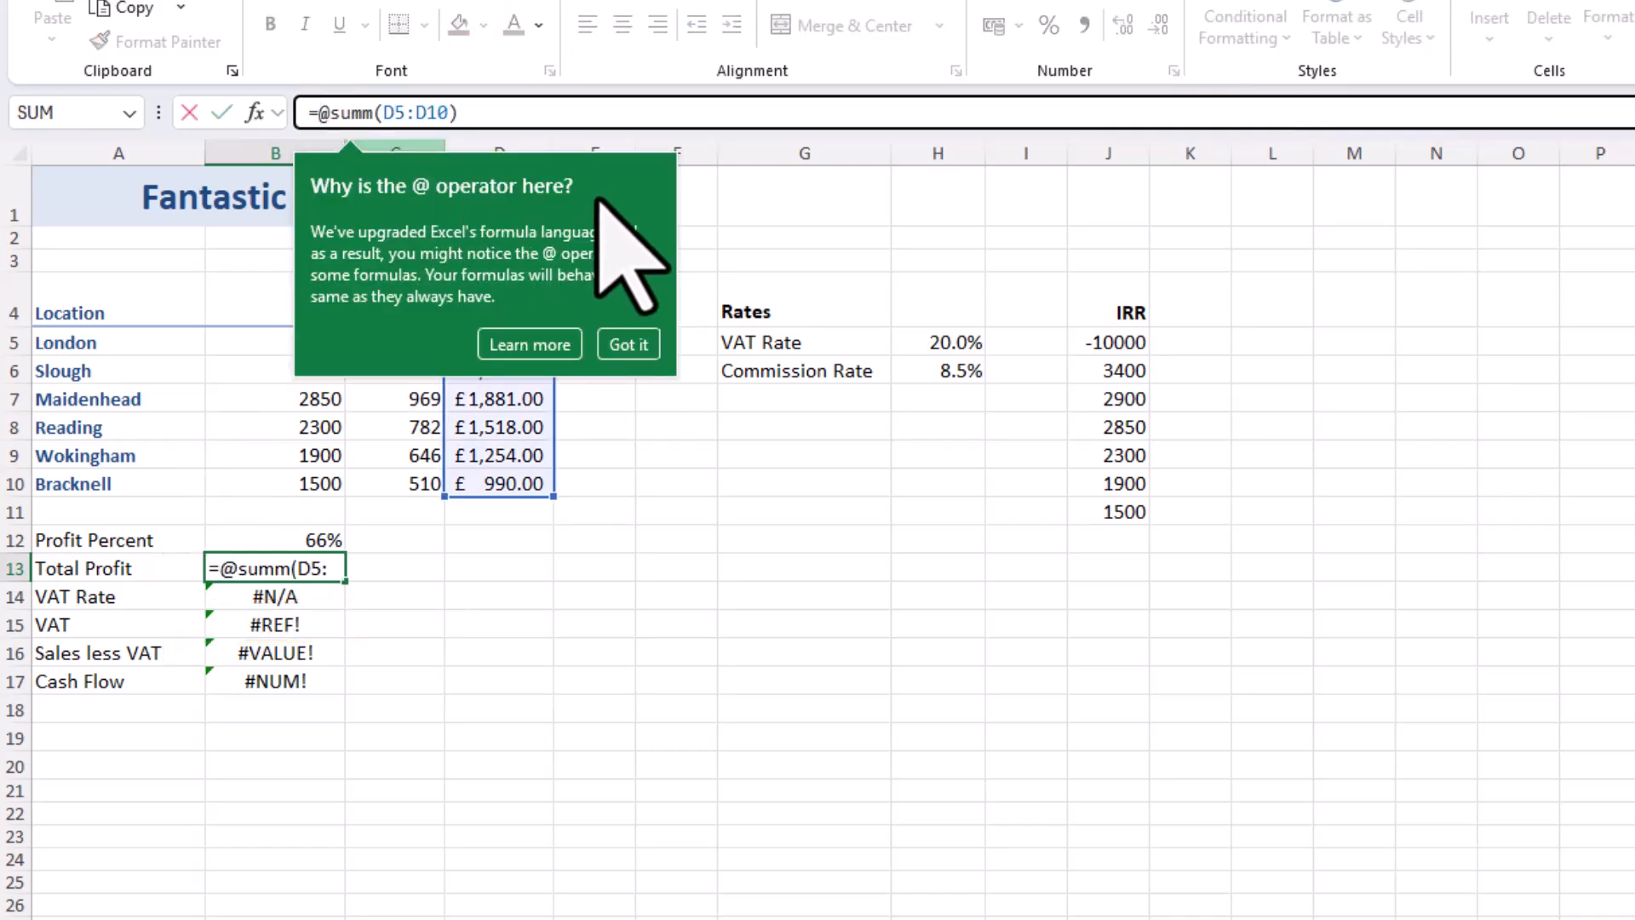
pyautogui.press('Delete')
pyautogui.press('Delete')
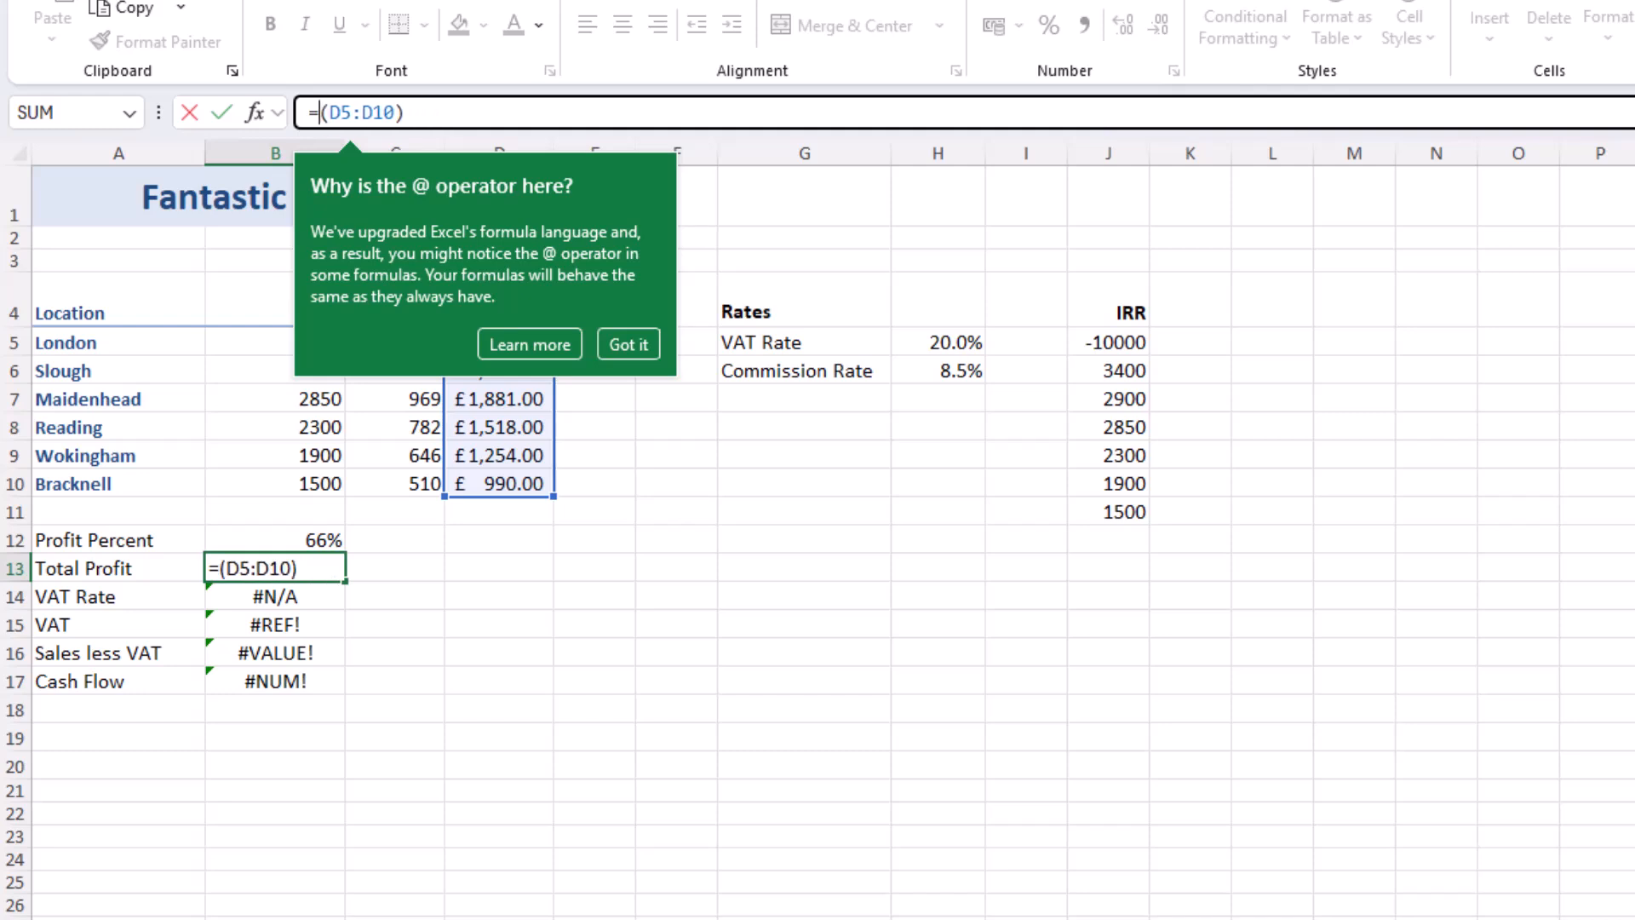
pyautogui.write('SU')
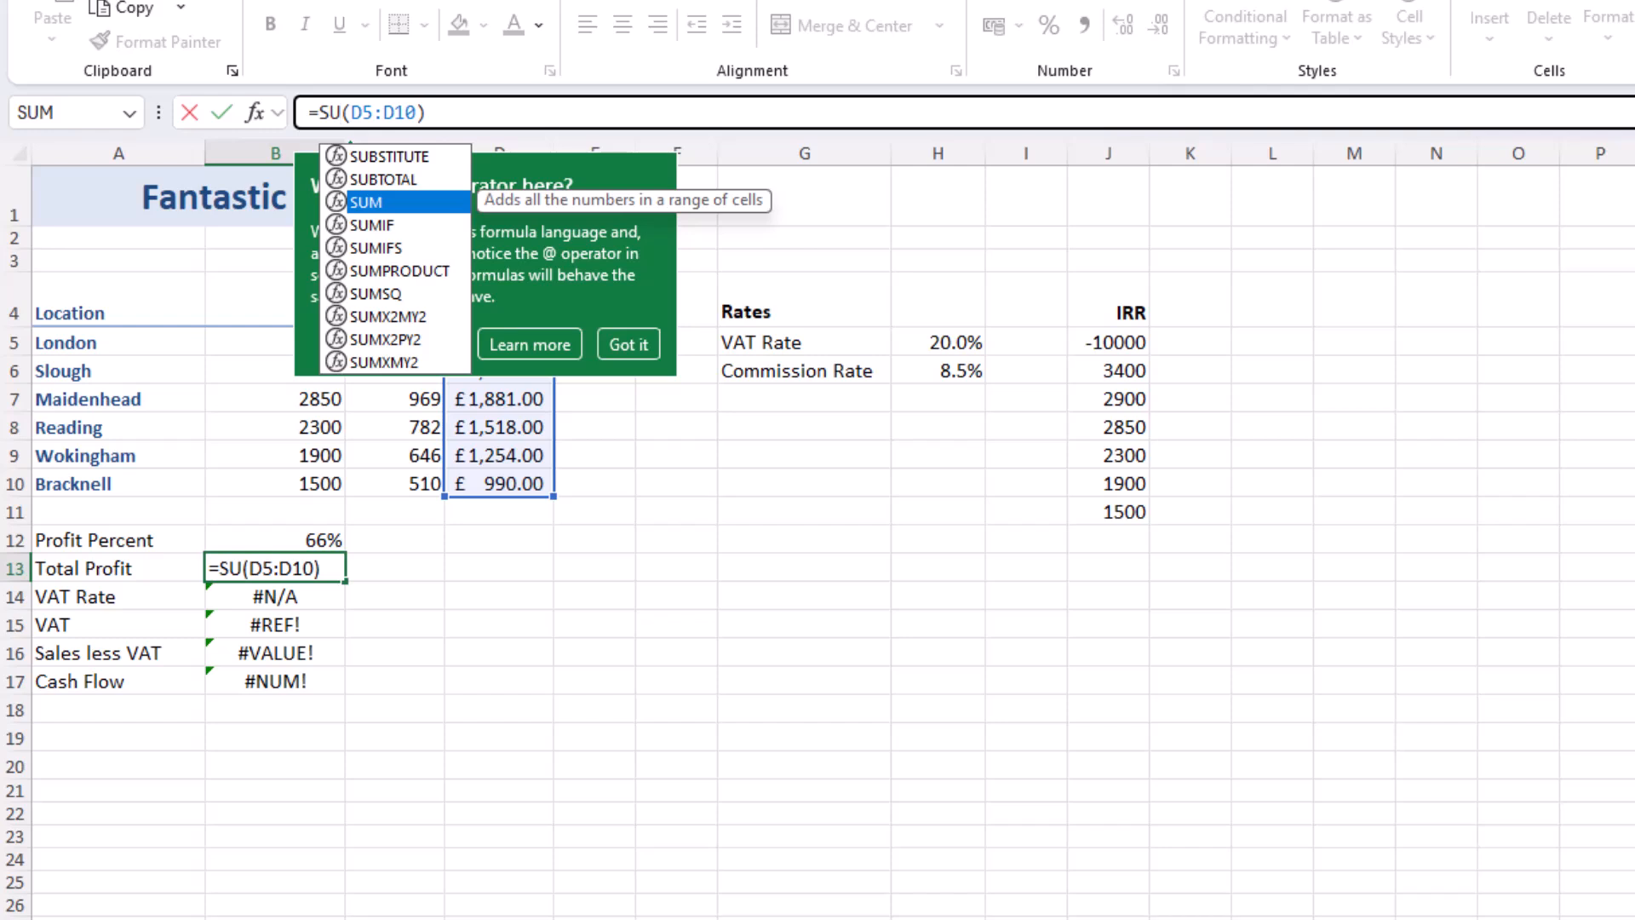
pyautogui.write('M')
pyautogui.hotkey('ctrl', 'Return')
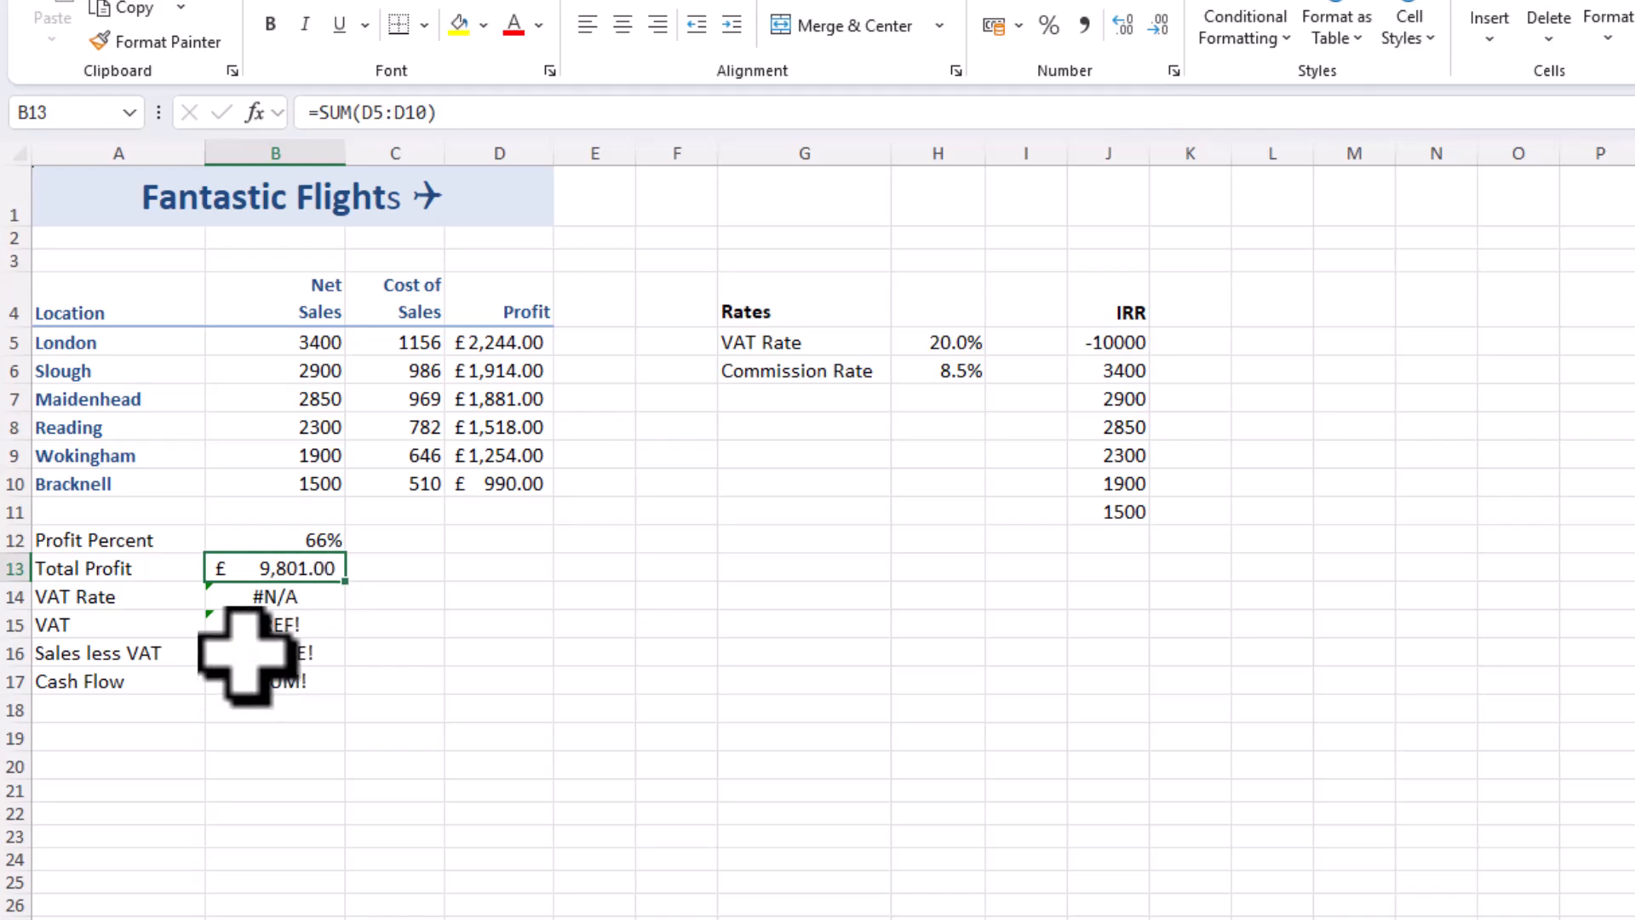
# Change the lookup table range in the VAT Rate formula in B14 so it reads =VLOOKUP(A14,G5:H6,2)
pyautogui.click(289, 606)
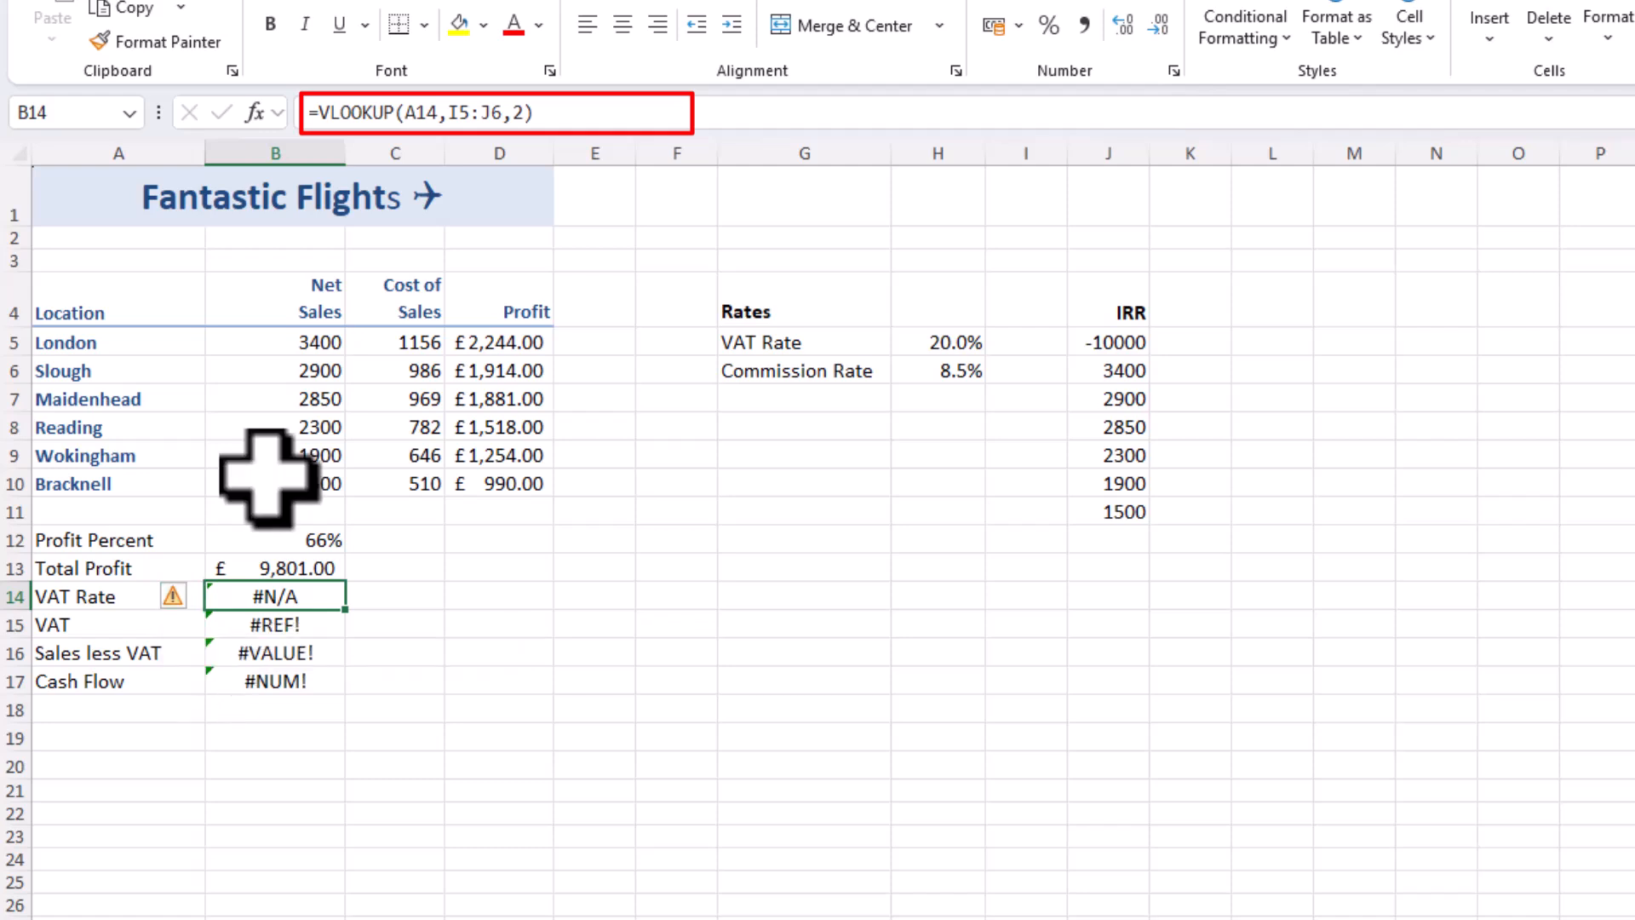
pyautogui.click(432, 115)
pyautogui.moveTo(418, 126); pyautogui.dragTo(401, 136)
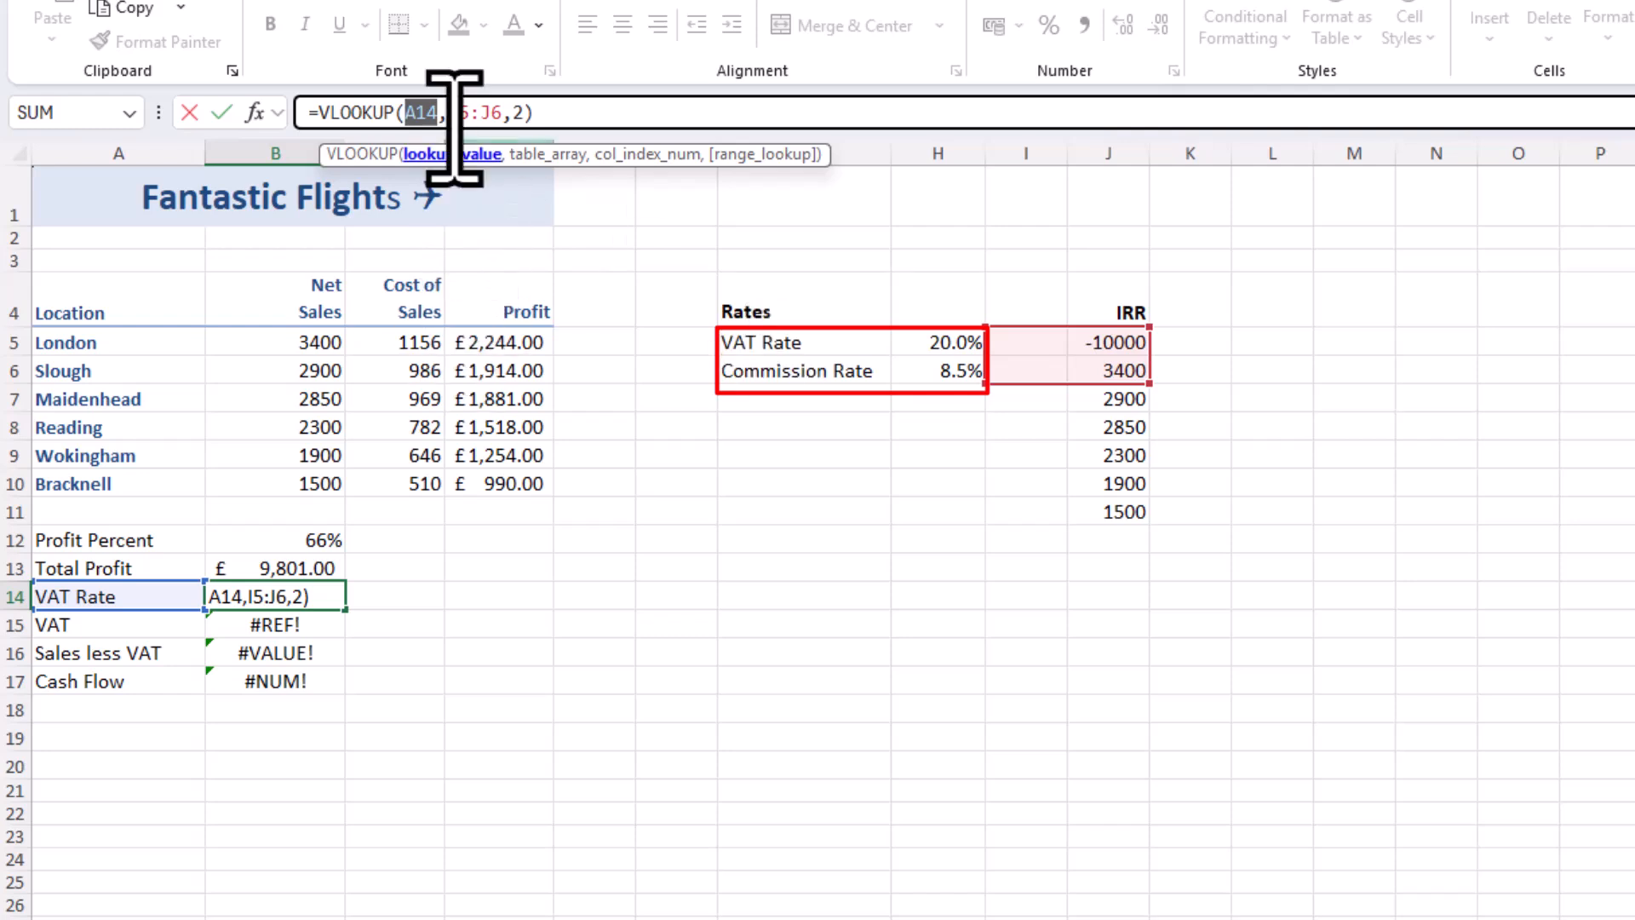
pyautogui.moveTo(502, 117); pyautogui.dragTo(452, 130)
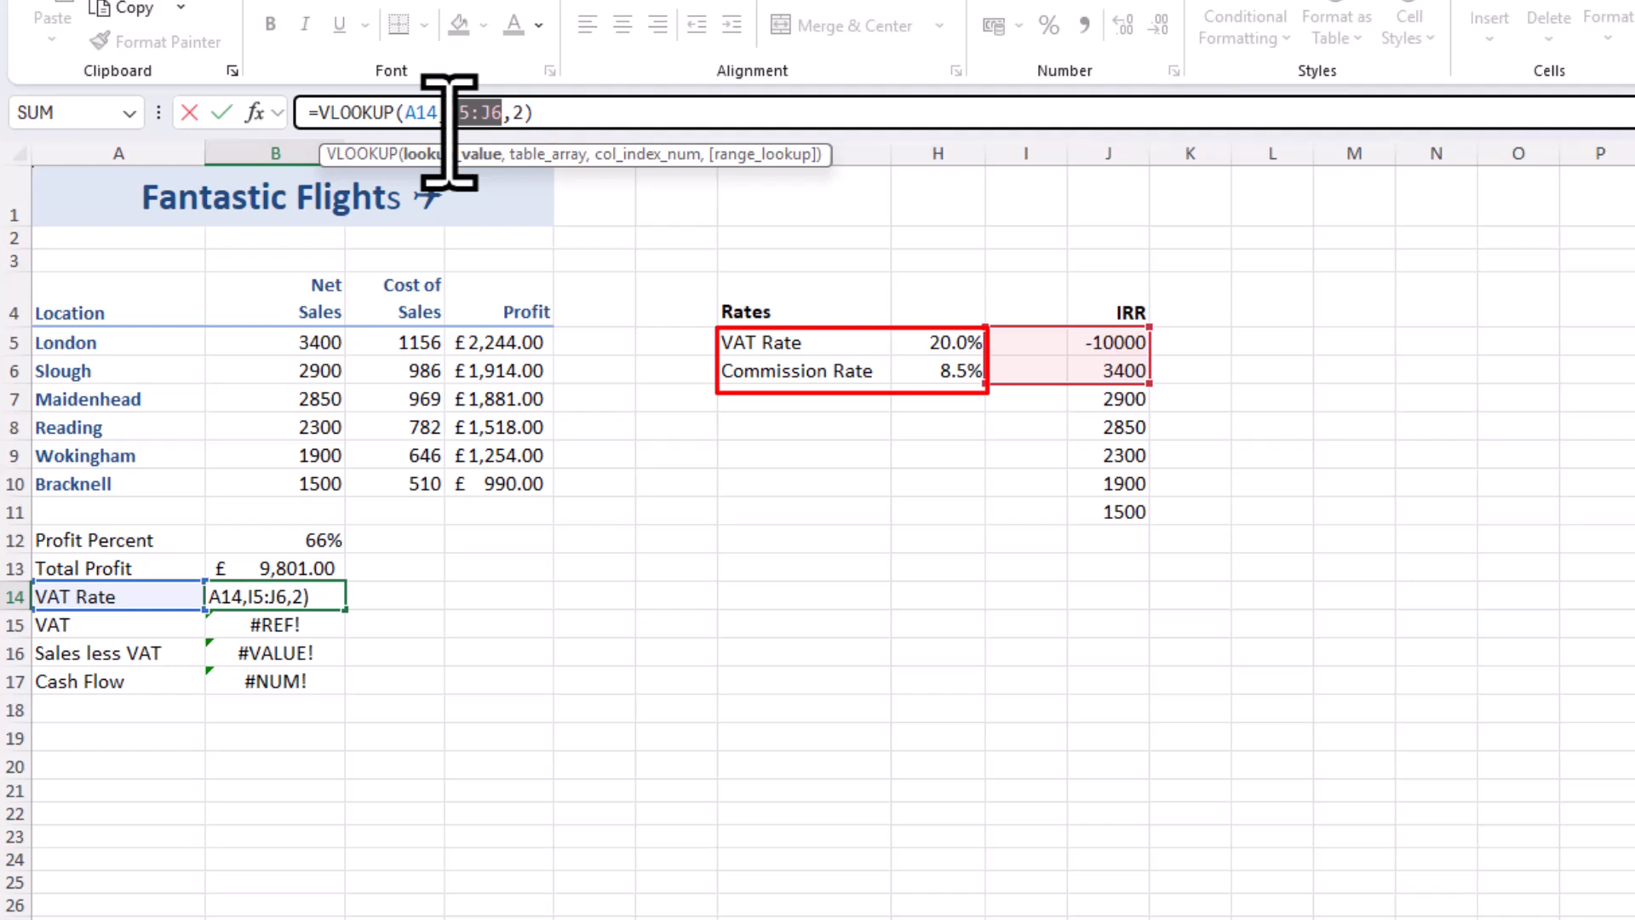
pyautogui.click(799, 345)
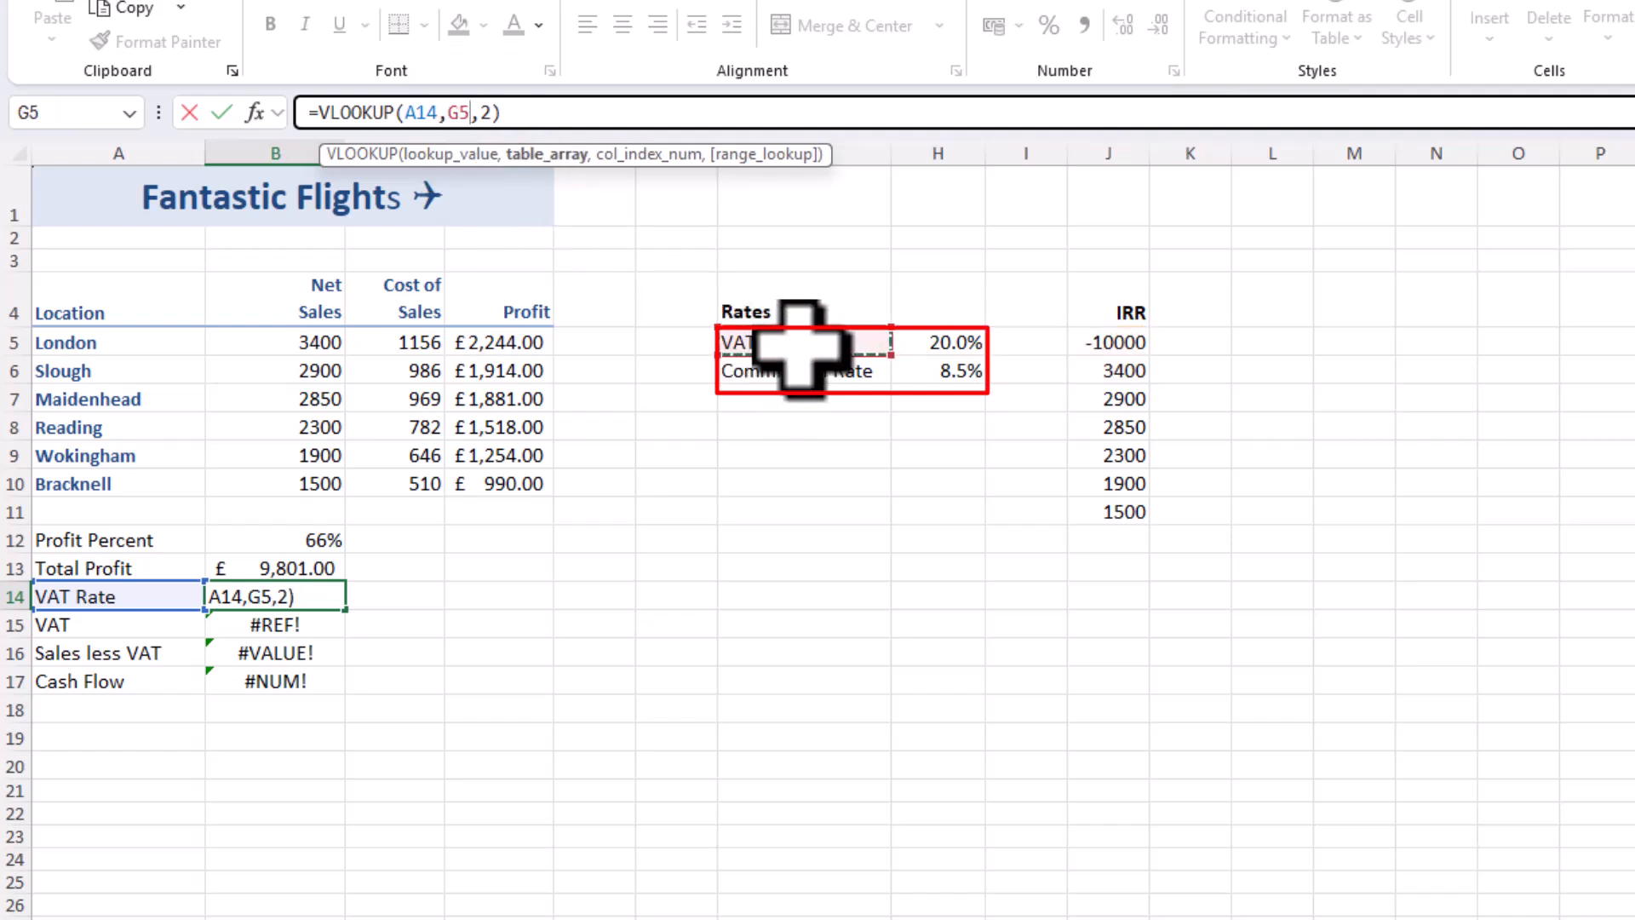
pyautogui.moveTo(800, 347); pyautogui.dragTo(924, 364)
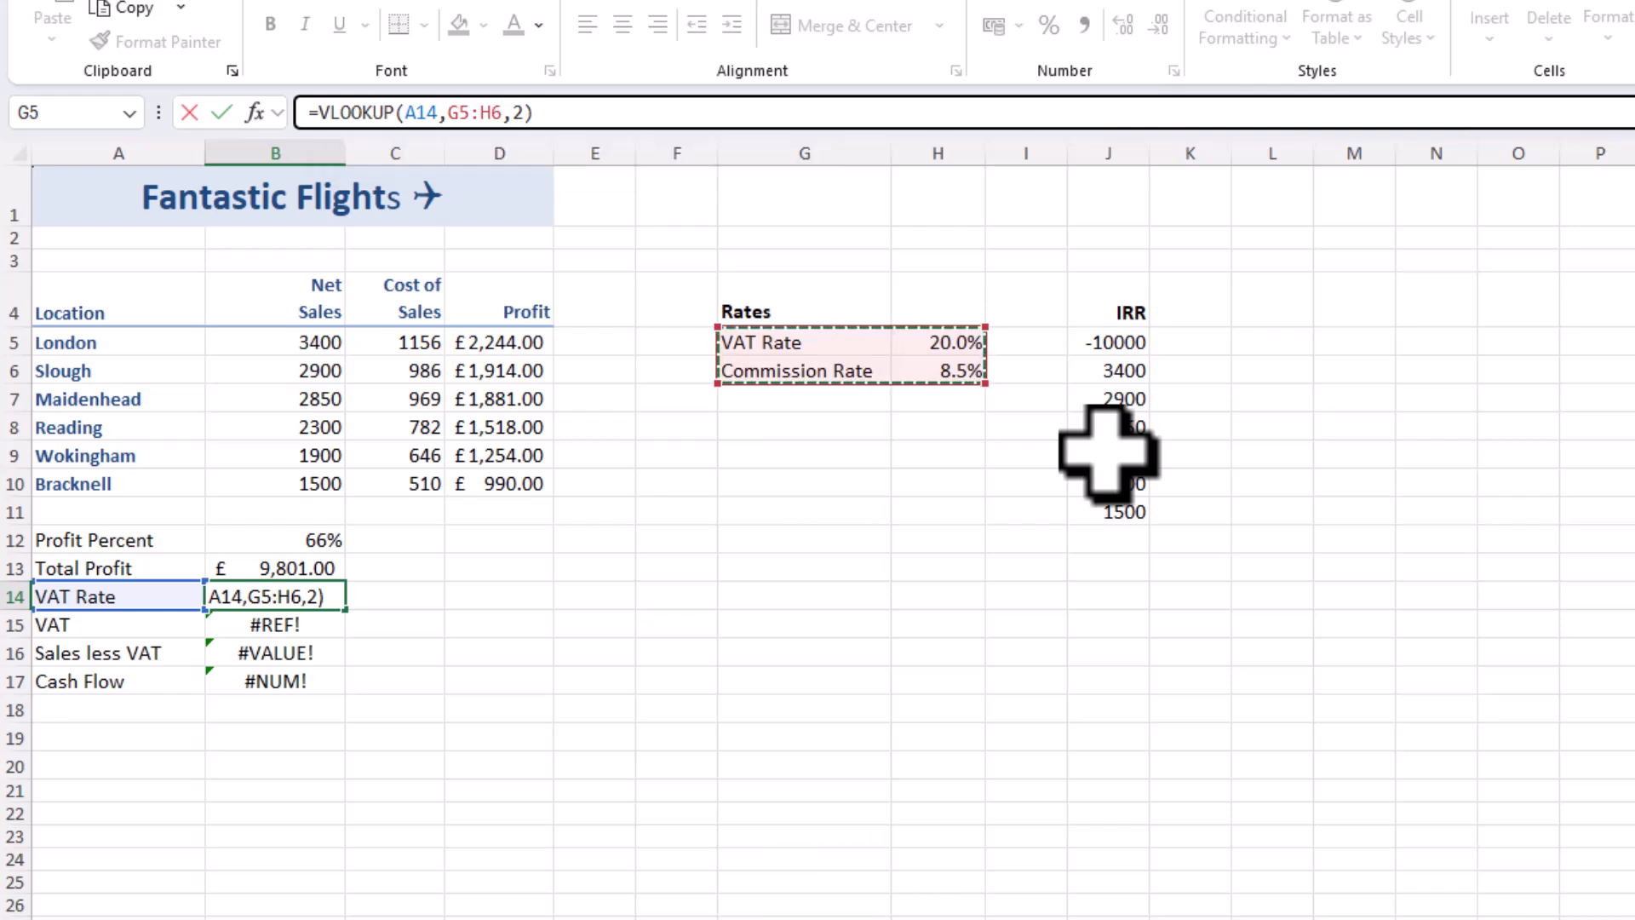
pyautogui.press('Return')
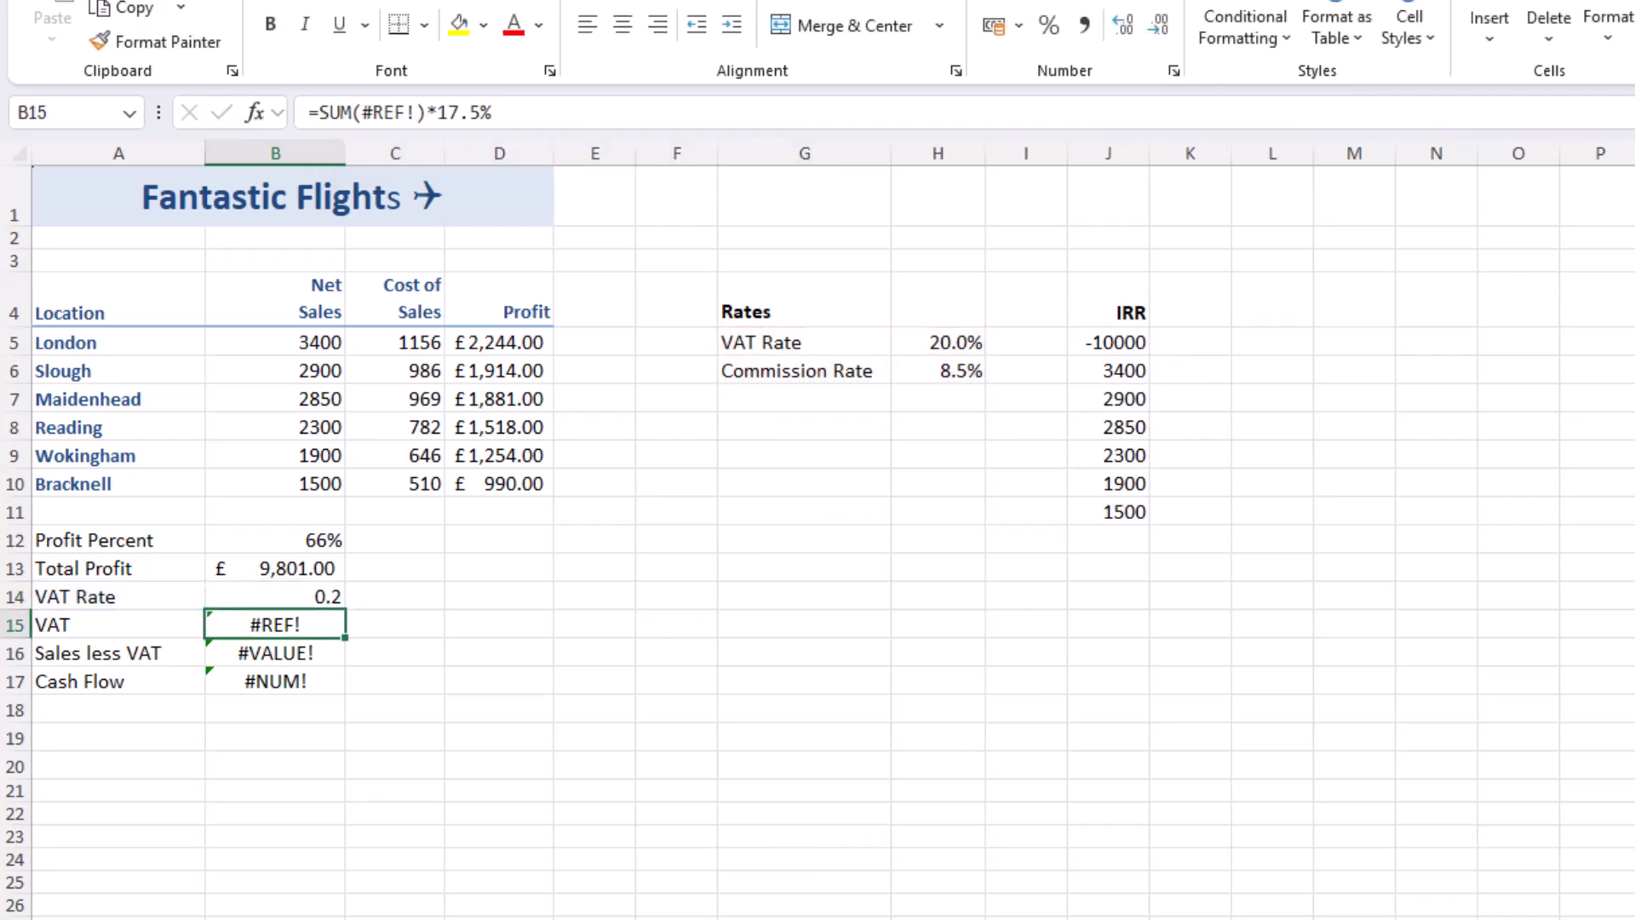
pyautogui.click(323, 598)
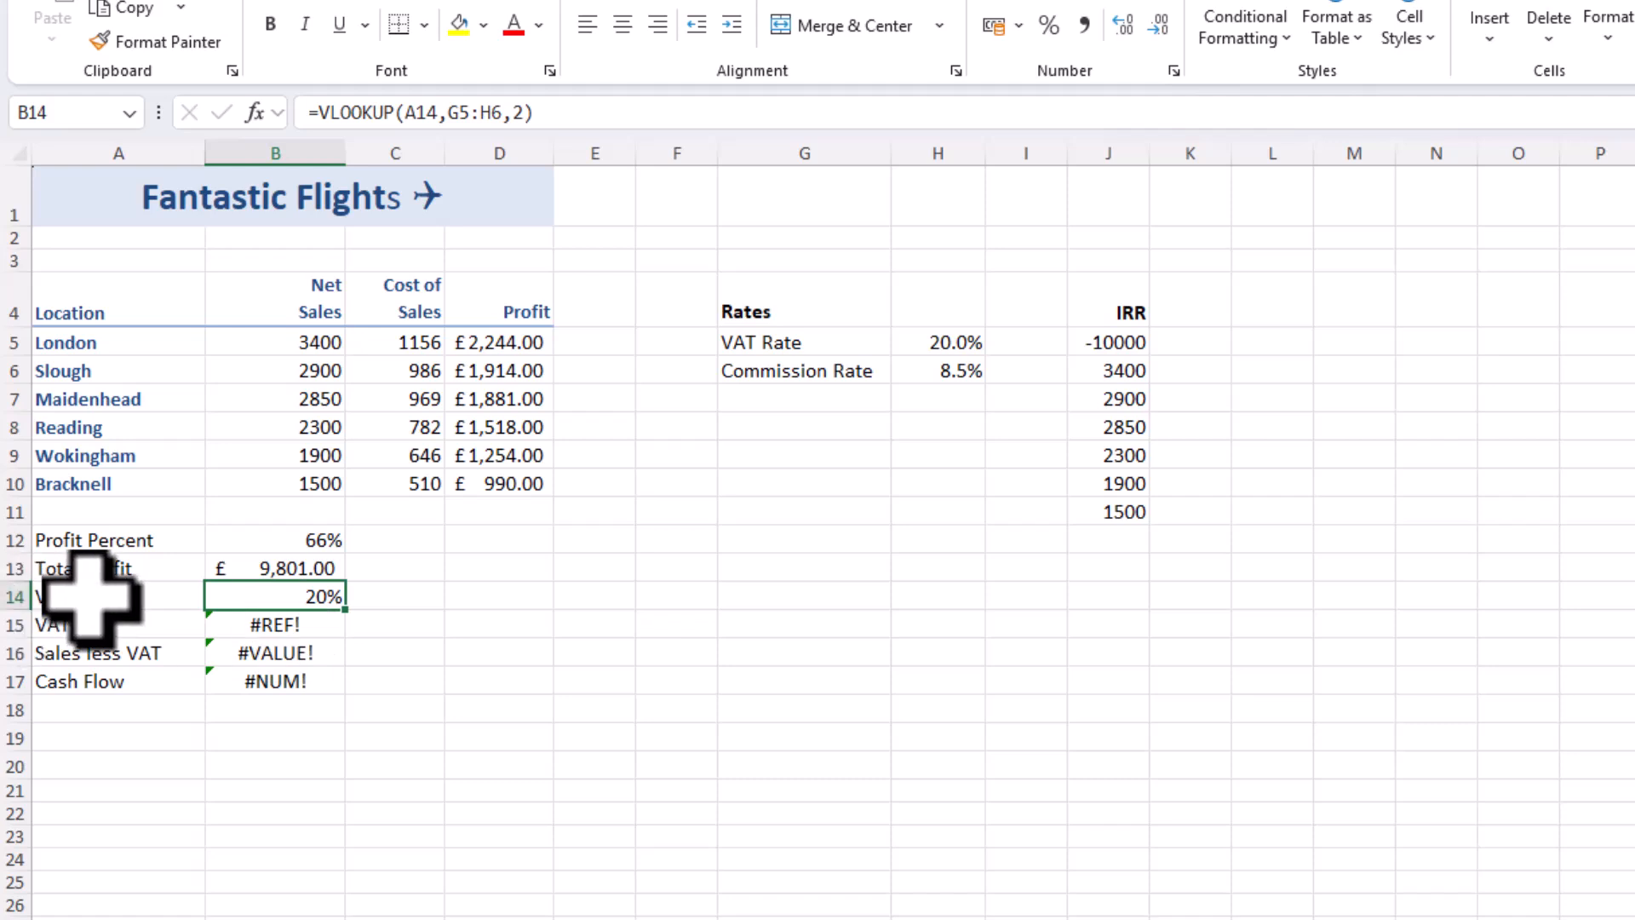
# Repair the VAT formula in B15 to multiply total net sales by the rate cell, =SUM(B5:B10)*H5
pyautogui.click(284, 628)
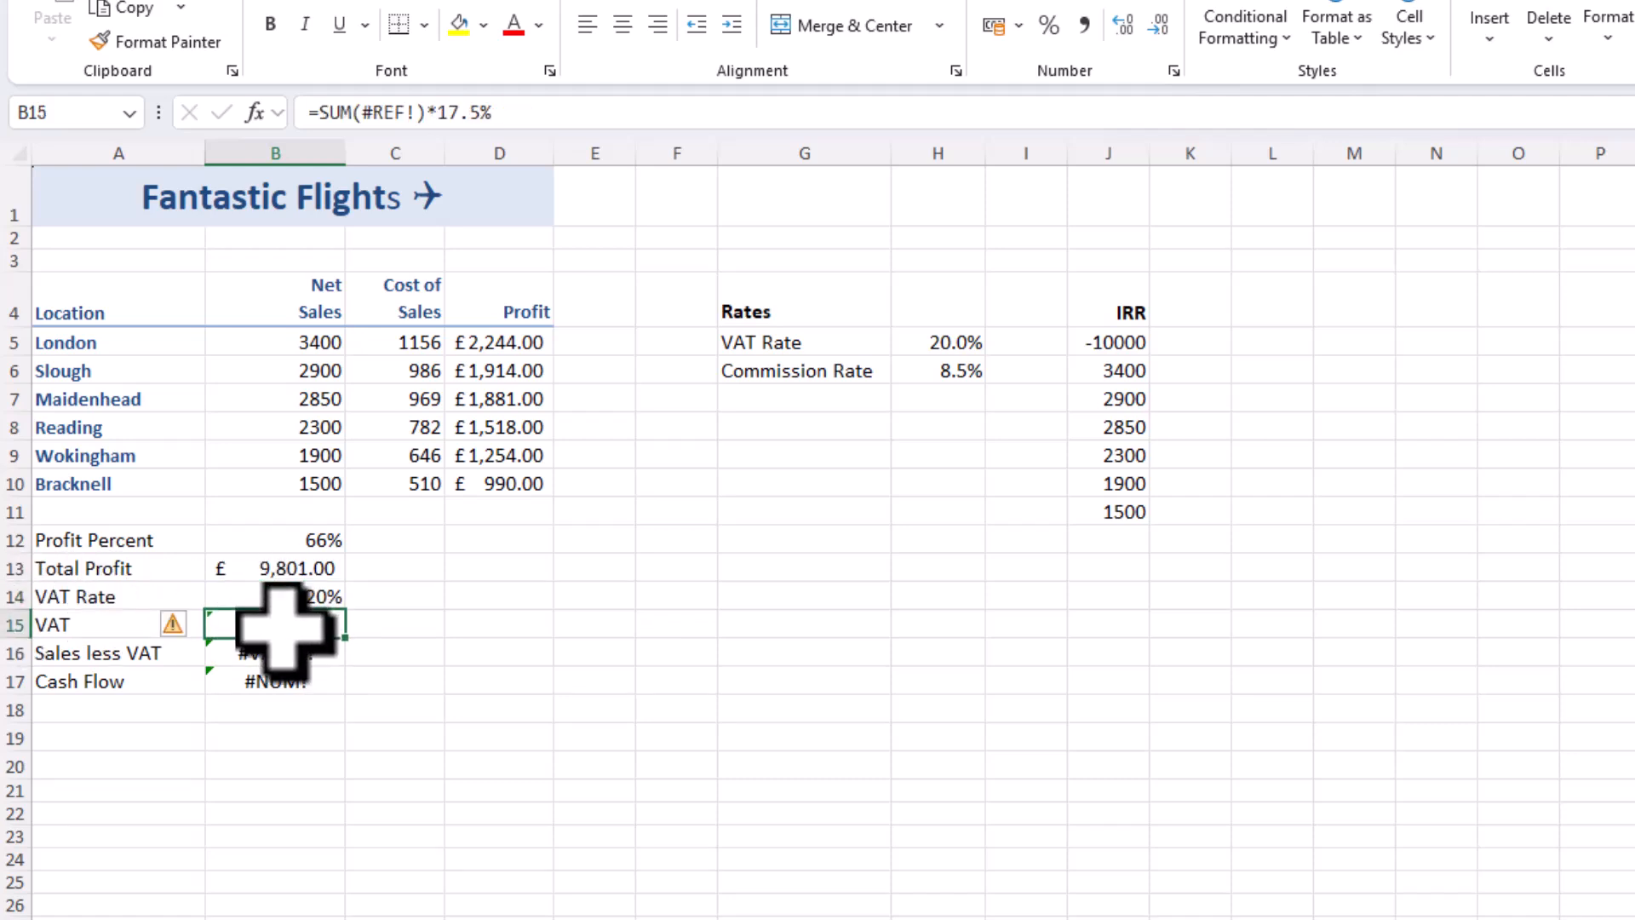
pyautogui.moveTo(173, 626)
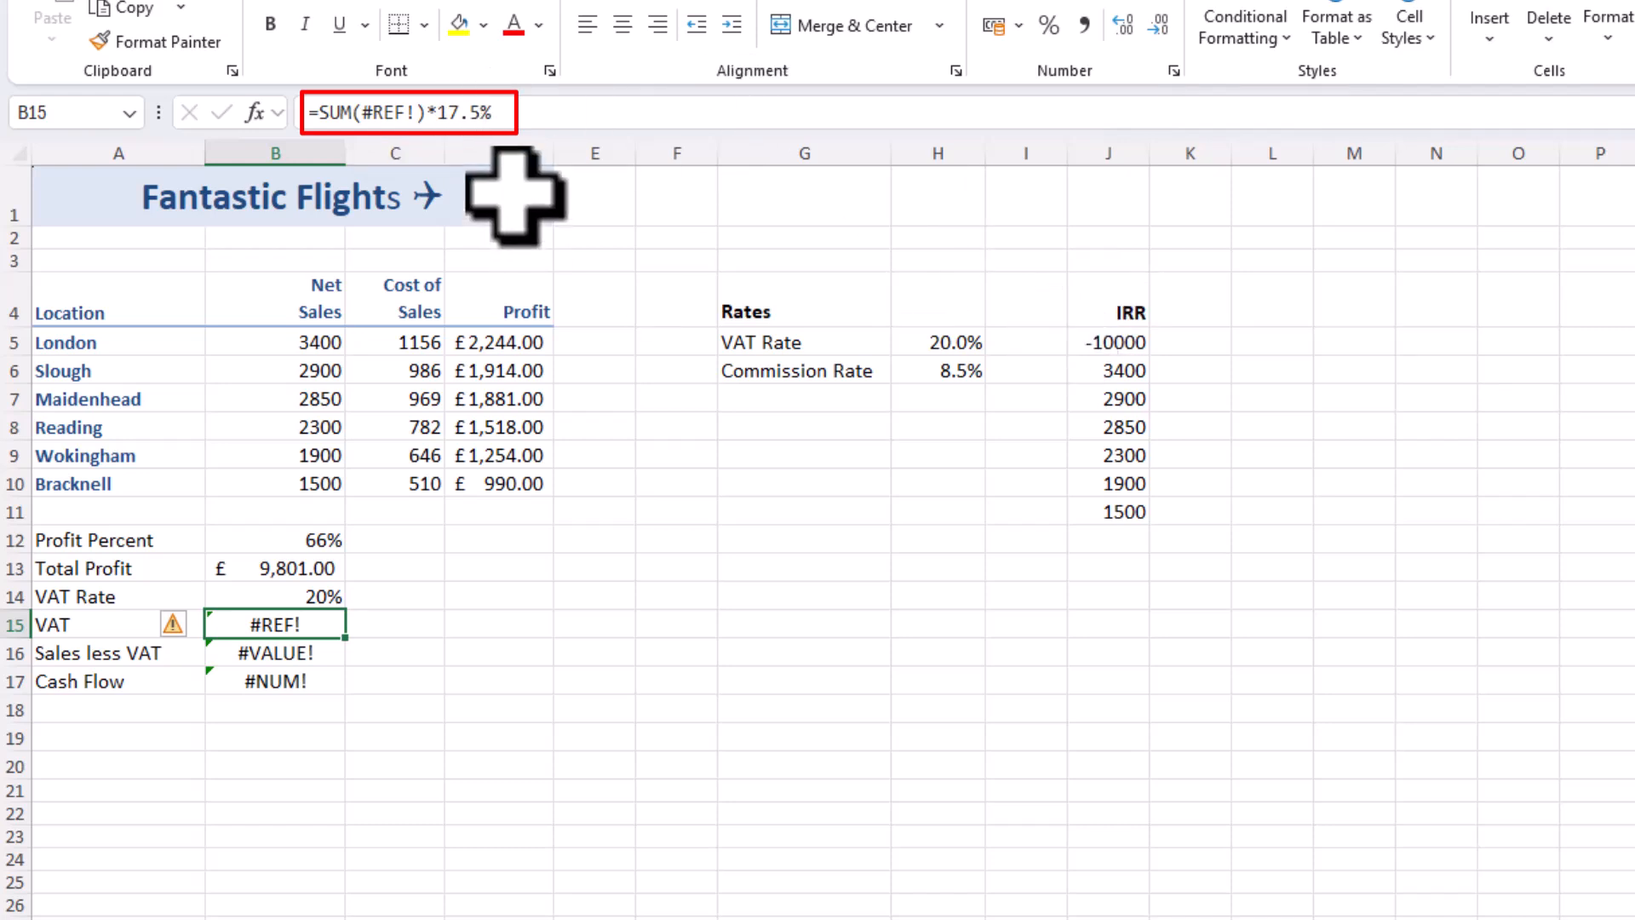
pyautogui.doubleClick(378, 113)
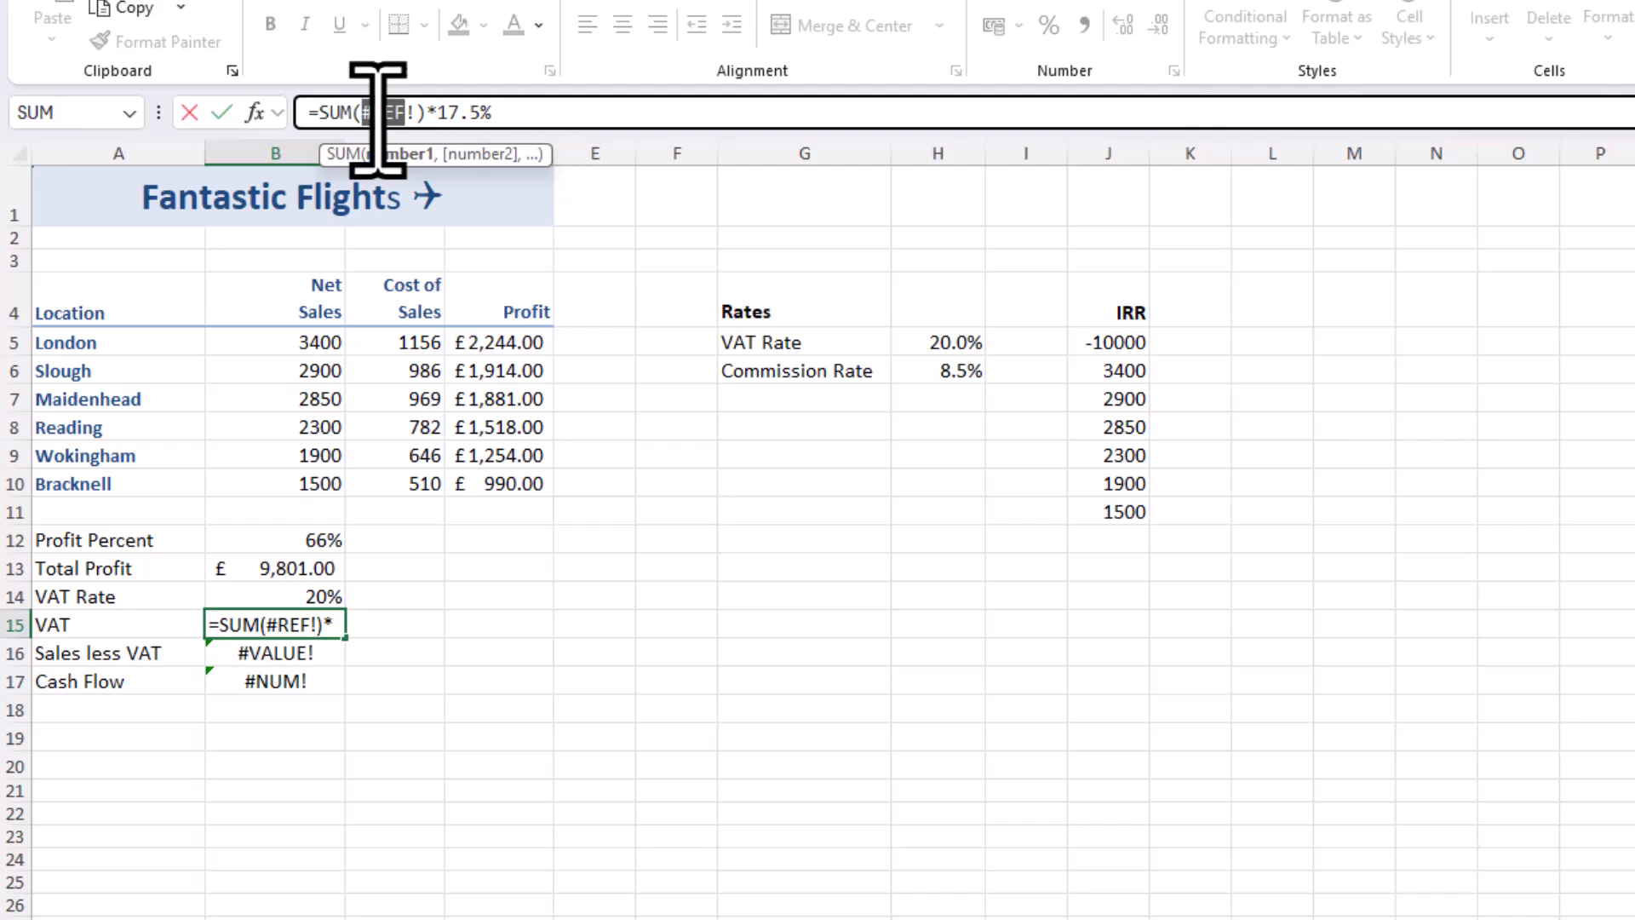
pyautogui.press('Delete')
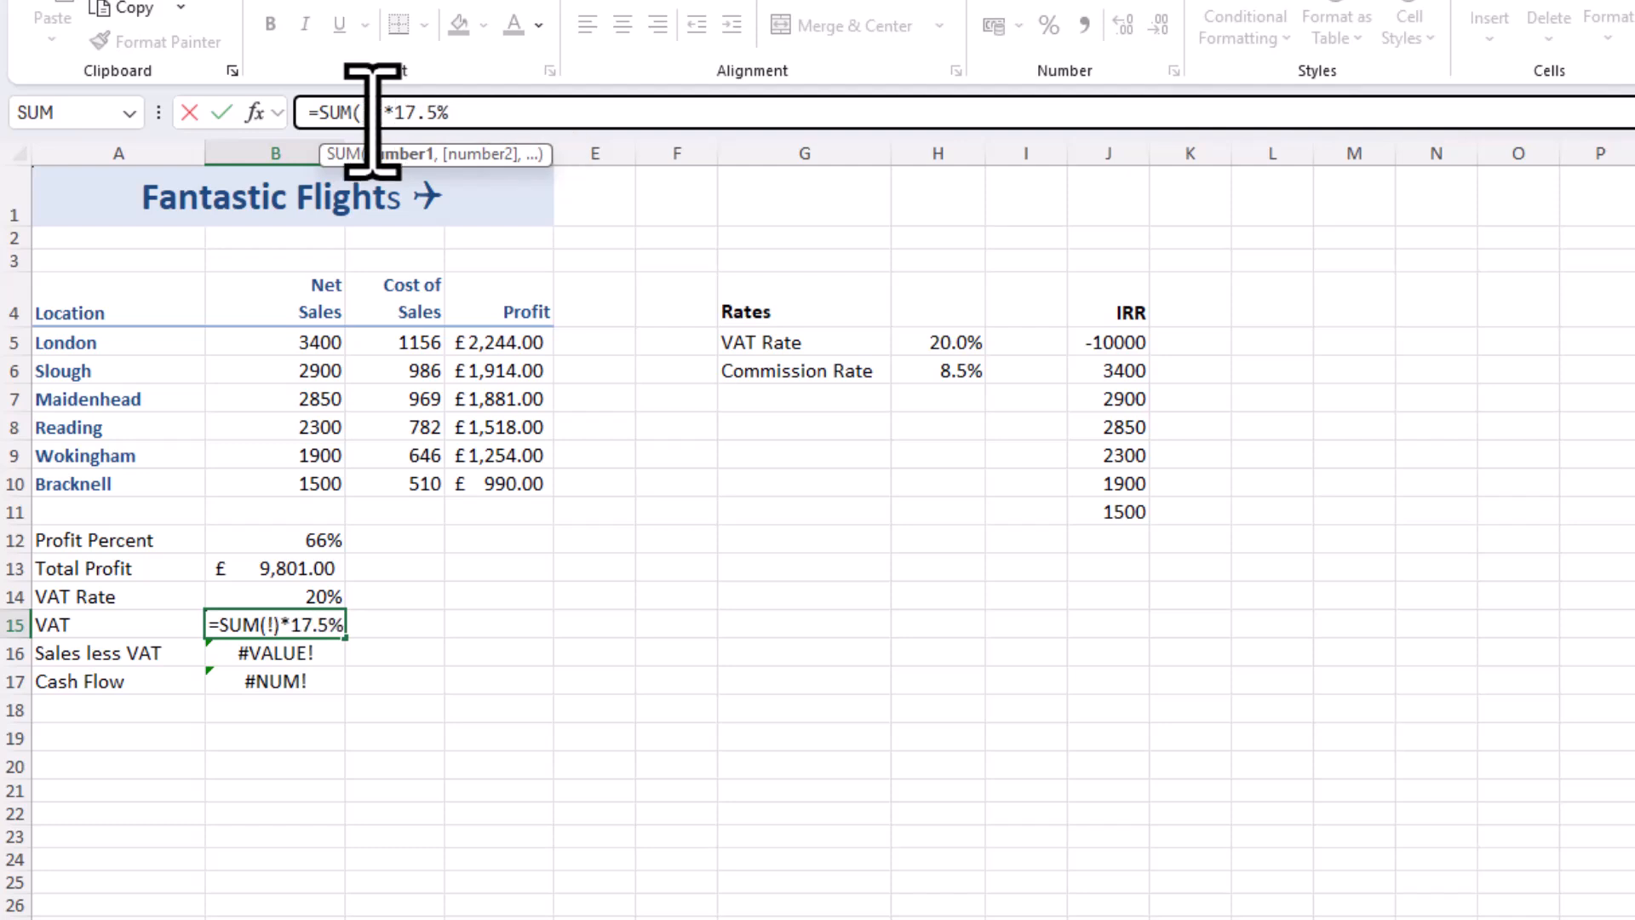
pyautogui.press('Delete')
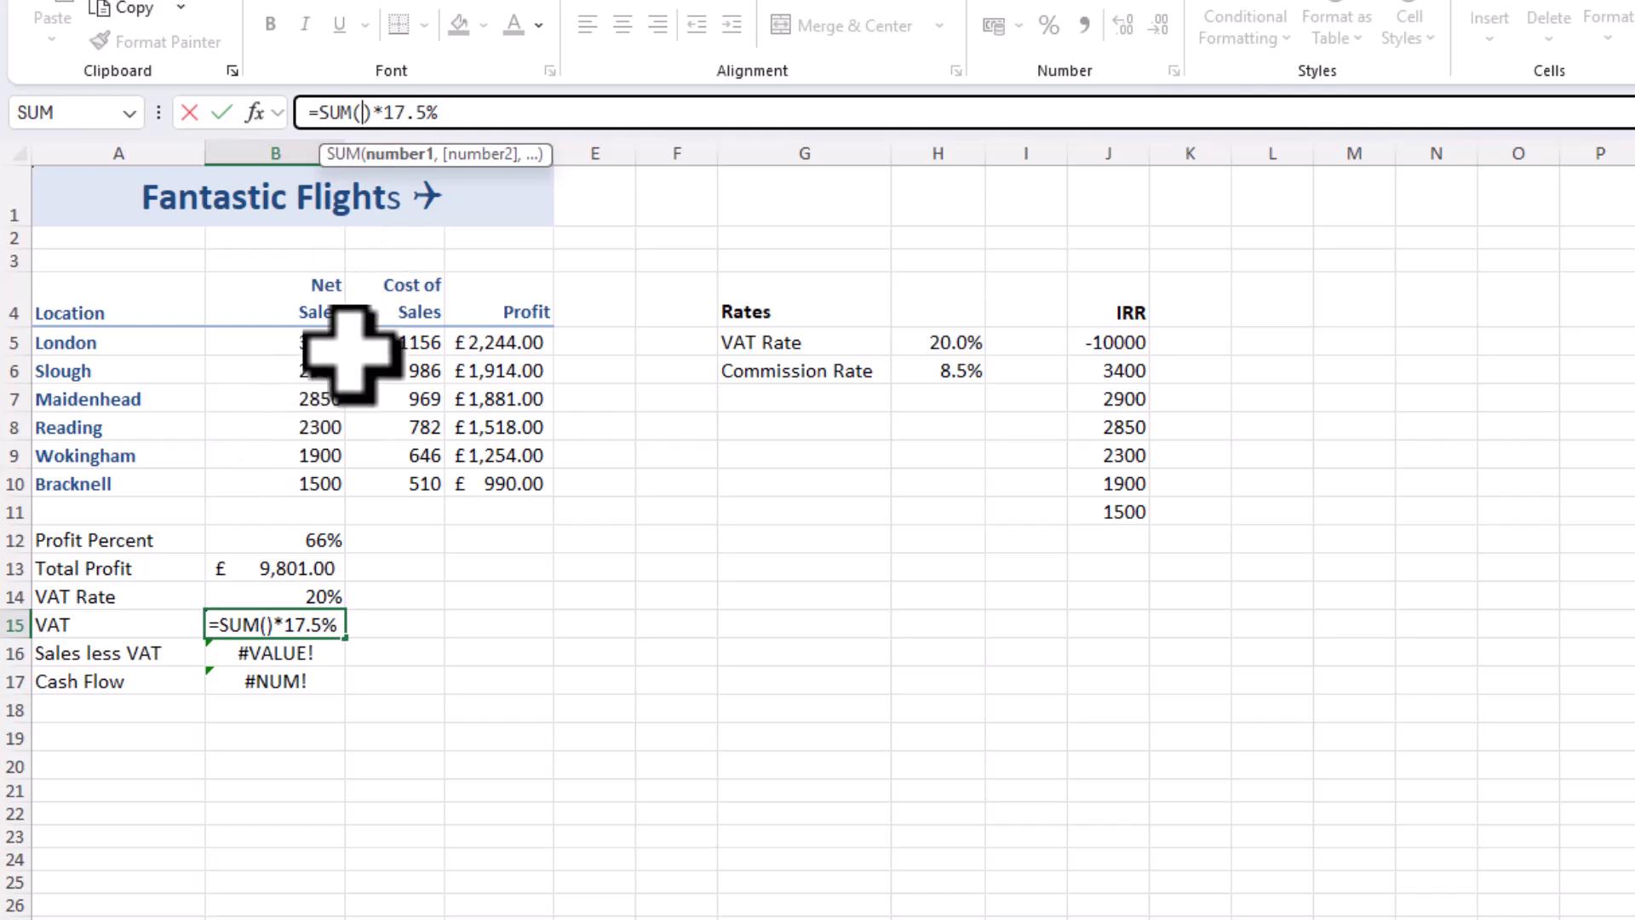
pyautogui.moveTo(331, 344); pyautogui.dragTo(338, 477)
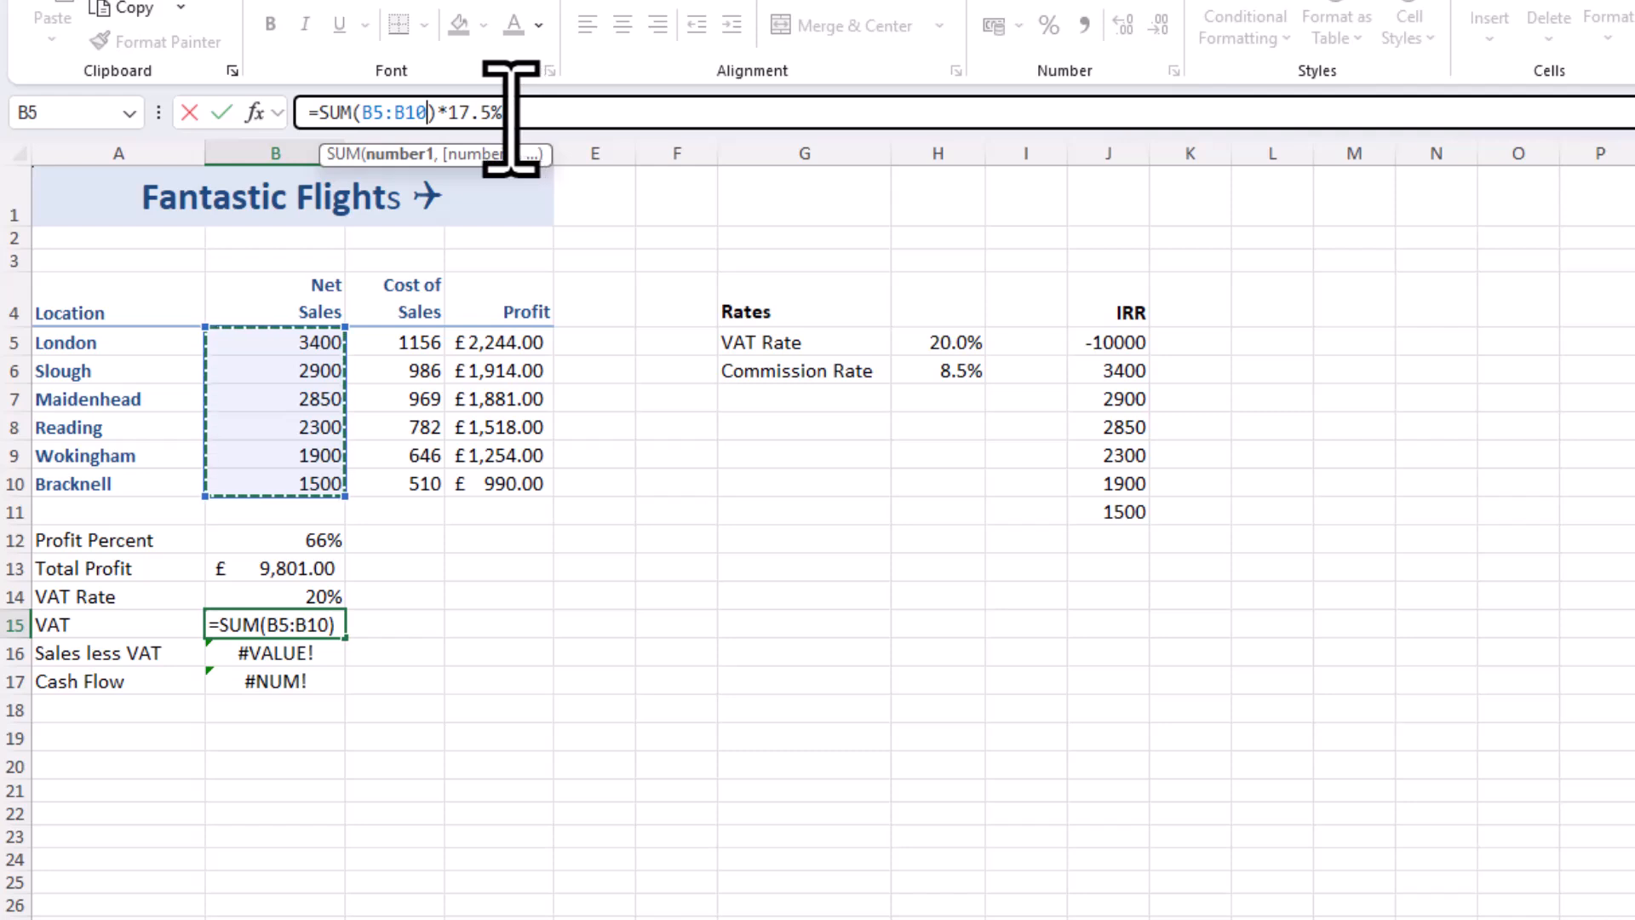
pyautogui.moveTo(508, 120); pyautogui.dragTo(451, 119)
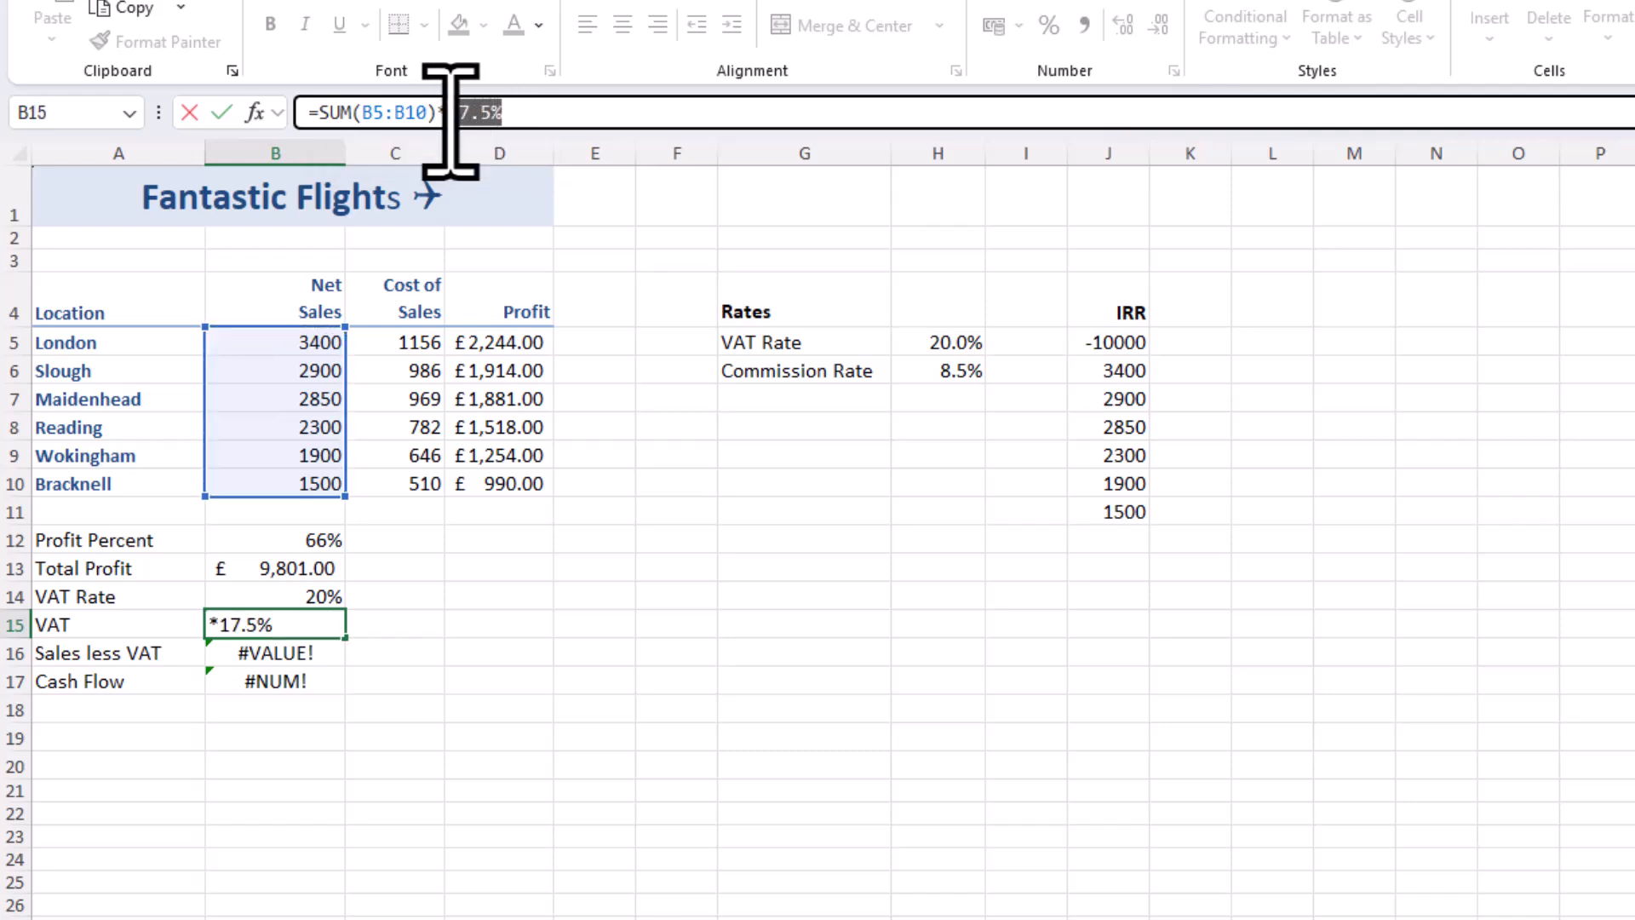
pyautogui.click(958, 343)
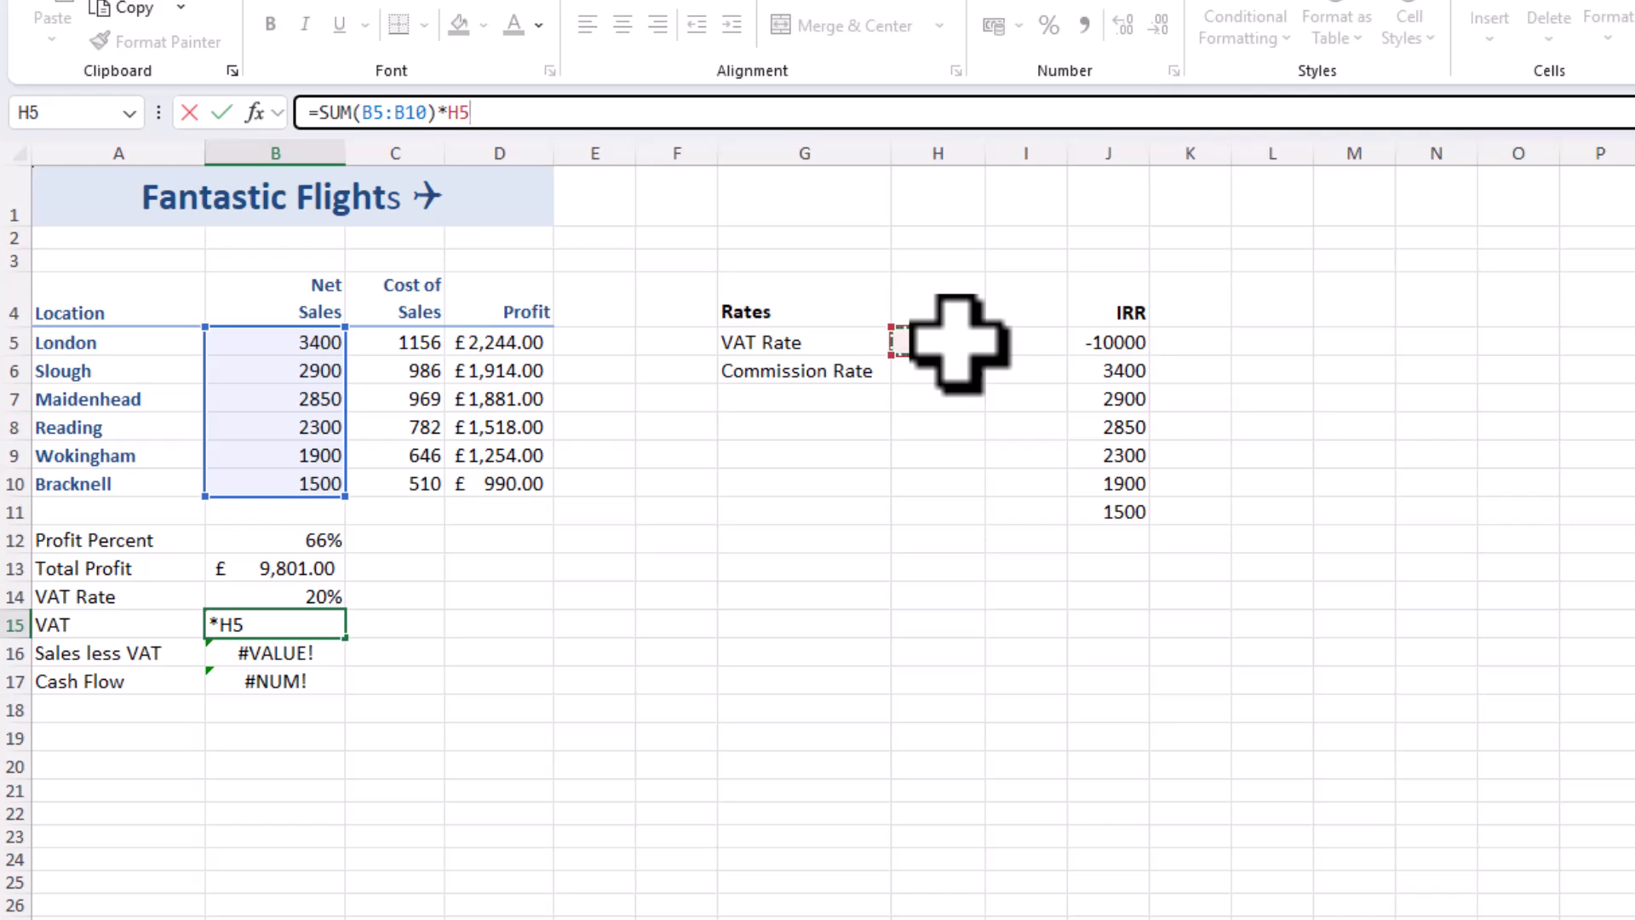
pyautogui.press('Return')
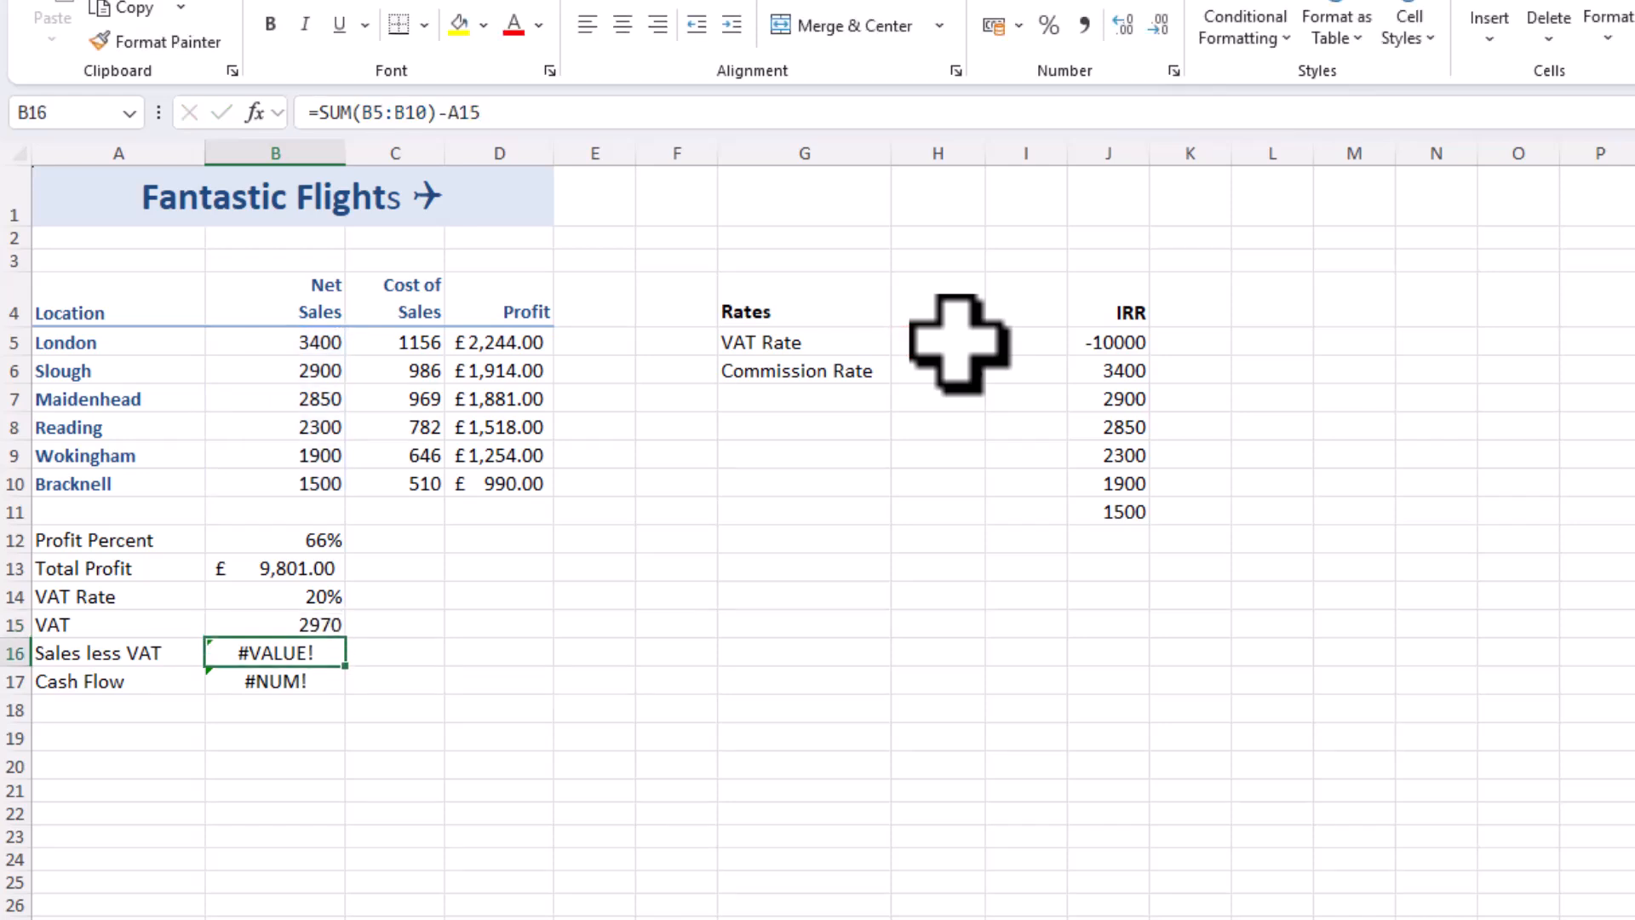
pyautogui.click(314, 625)
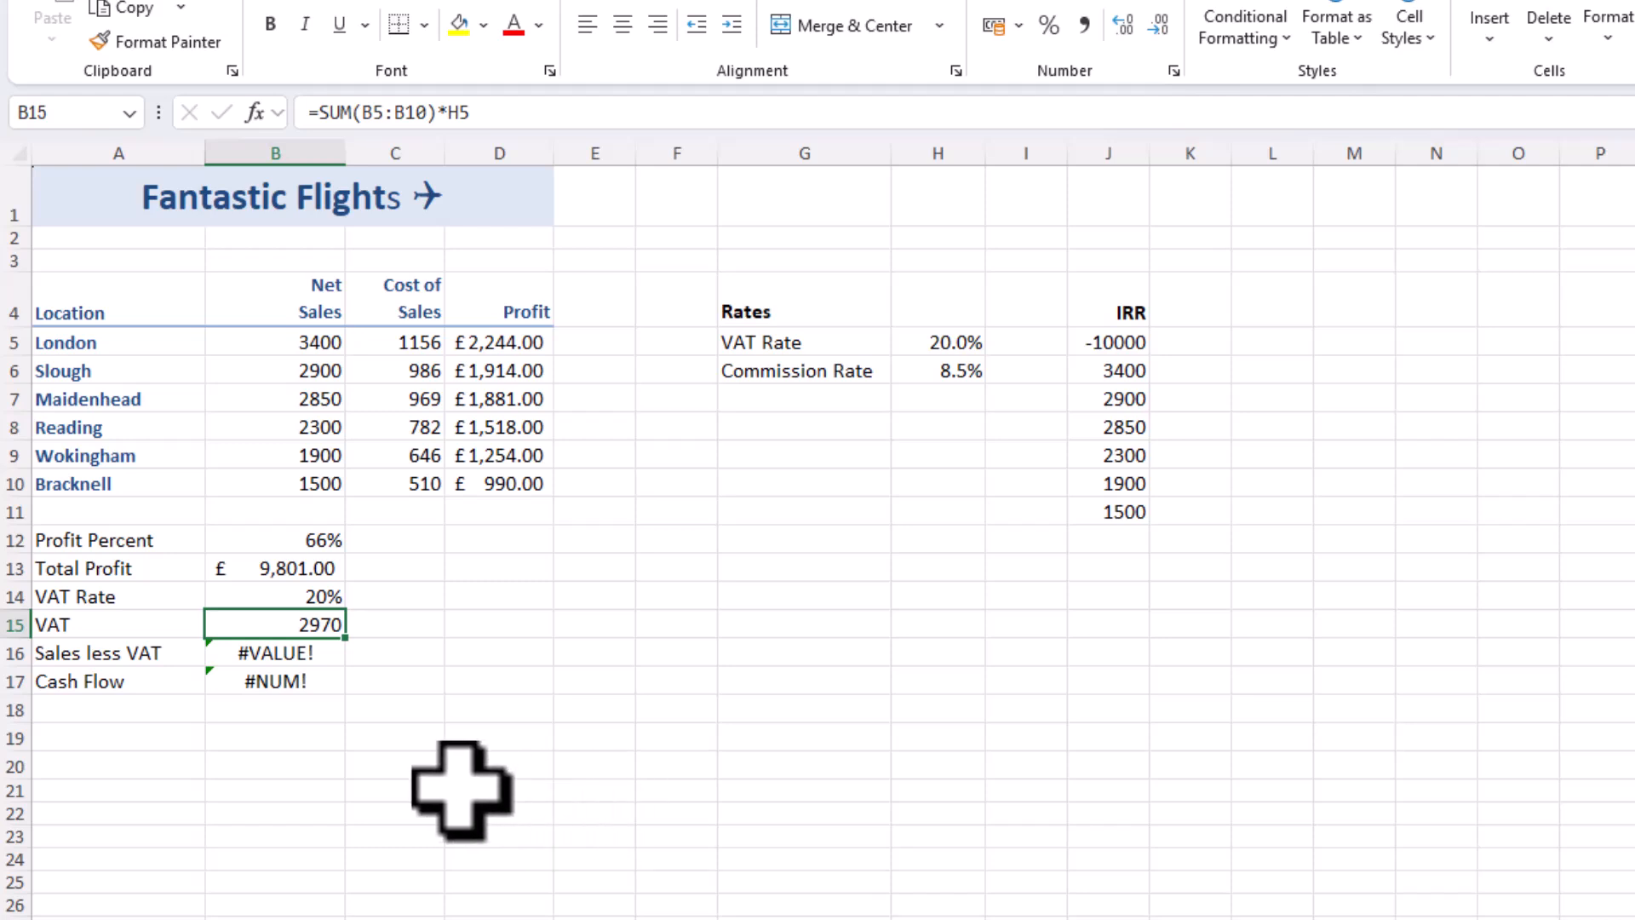
# Correct the Sales less VAT formula in B16 to subtract the VAT amount cell, so it reads =SUM(B5:B10)-B15
pyautogui.click(267, 661)
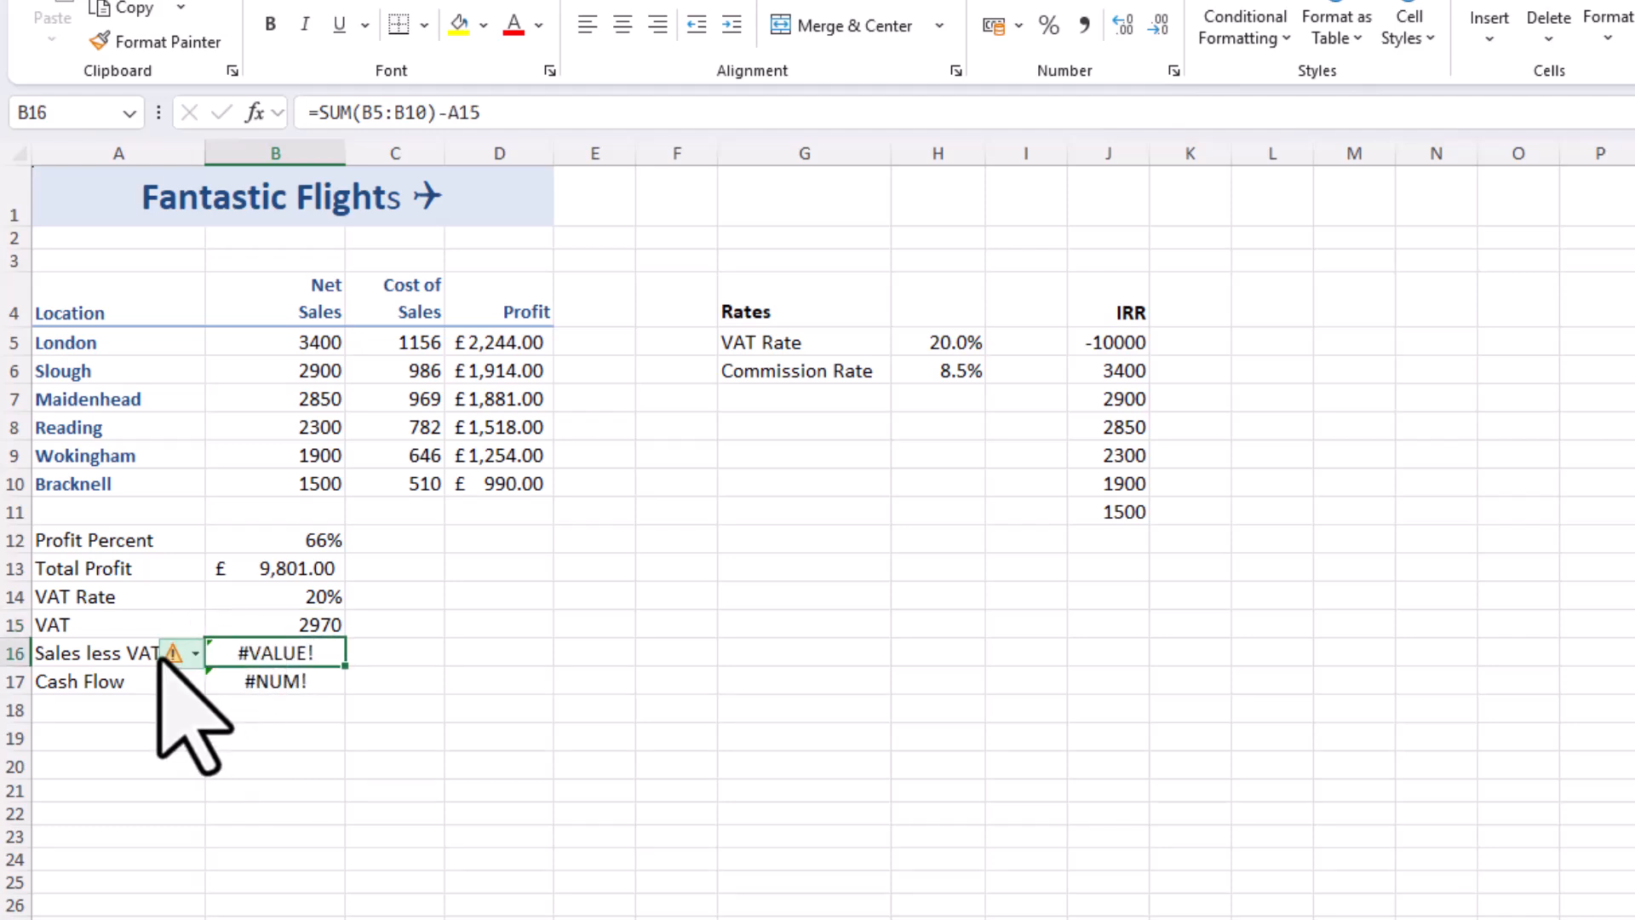
pyautogui.moveTo(168, 653)
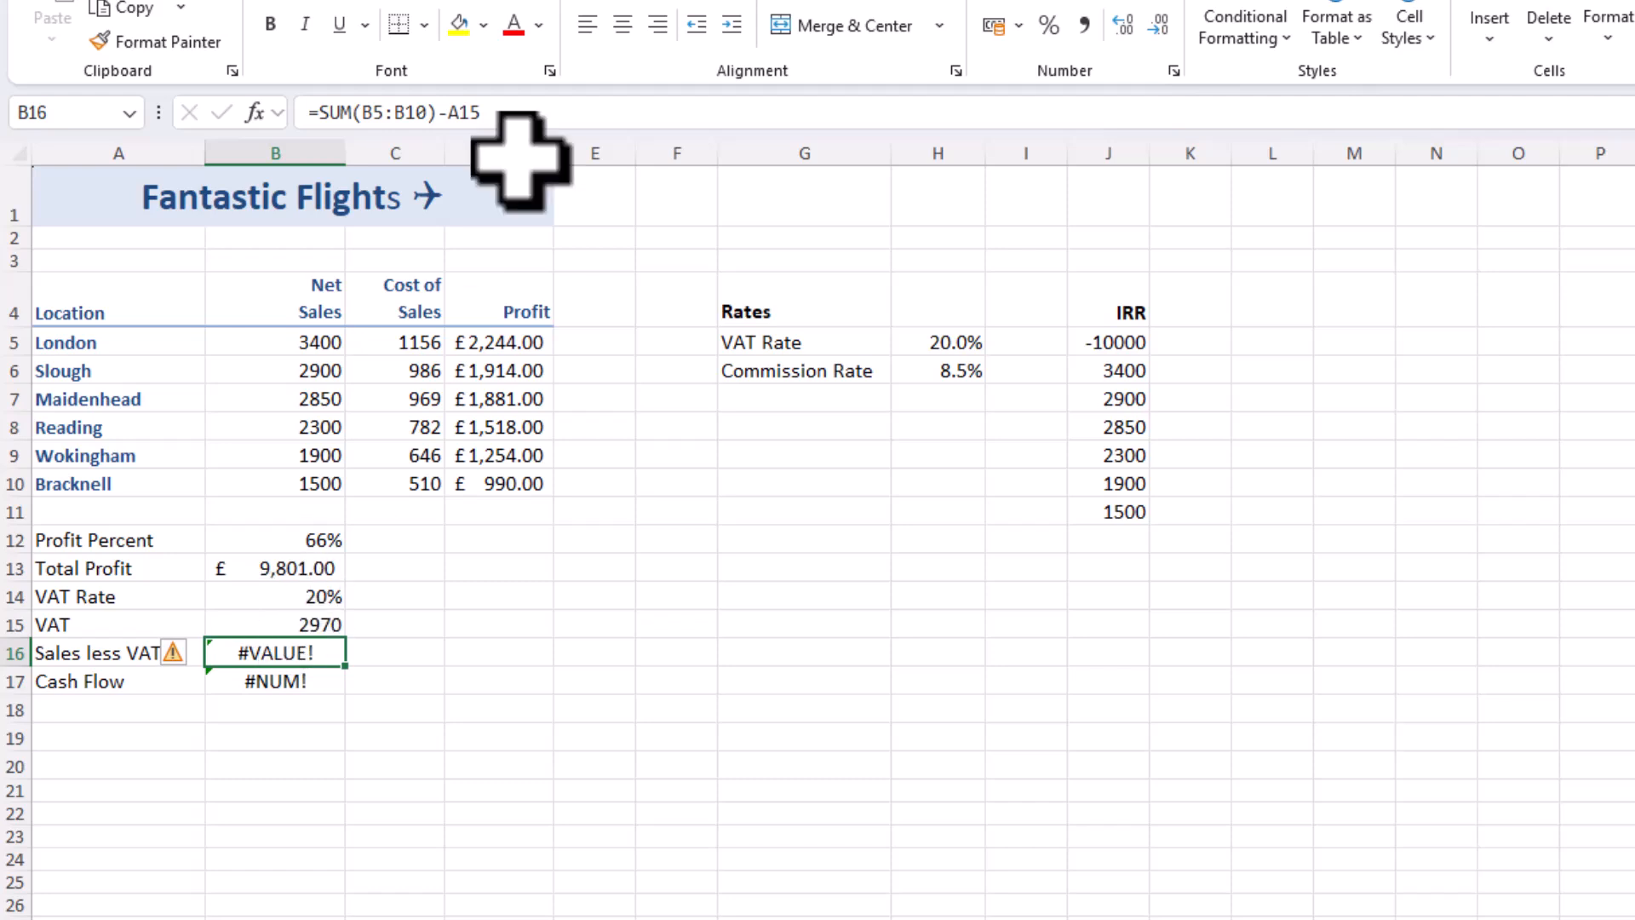
pyautogui.moveTo(485, 121); pyautogui.dragTo(448, 124)
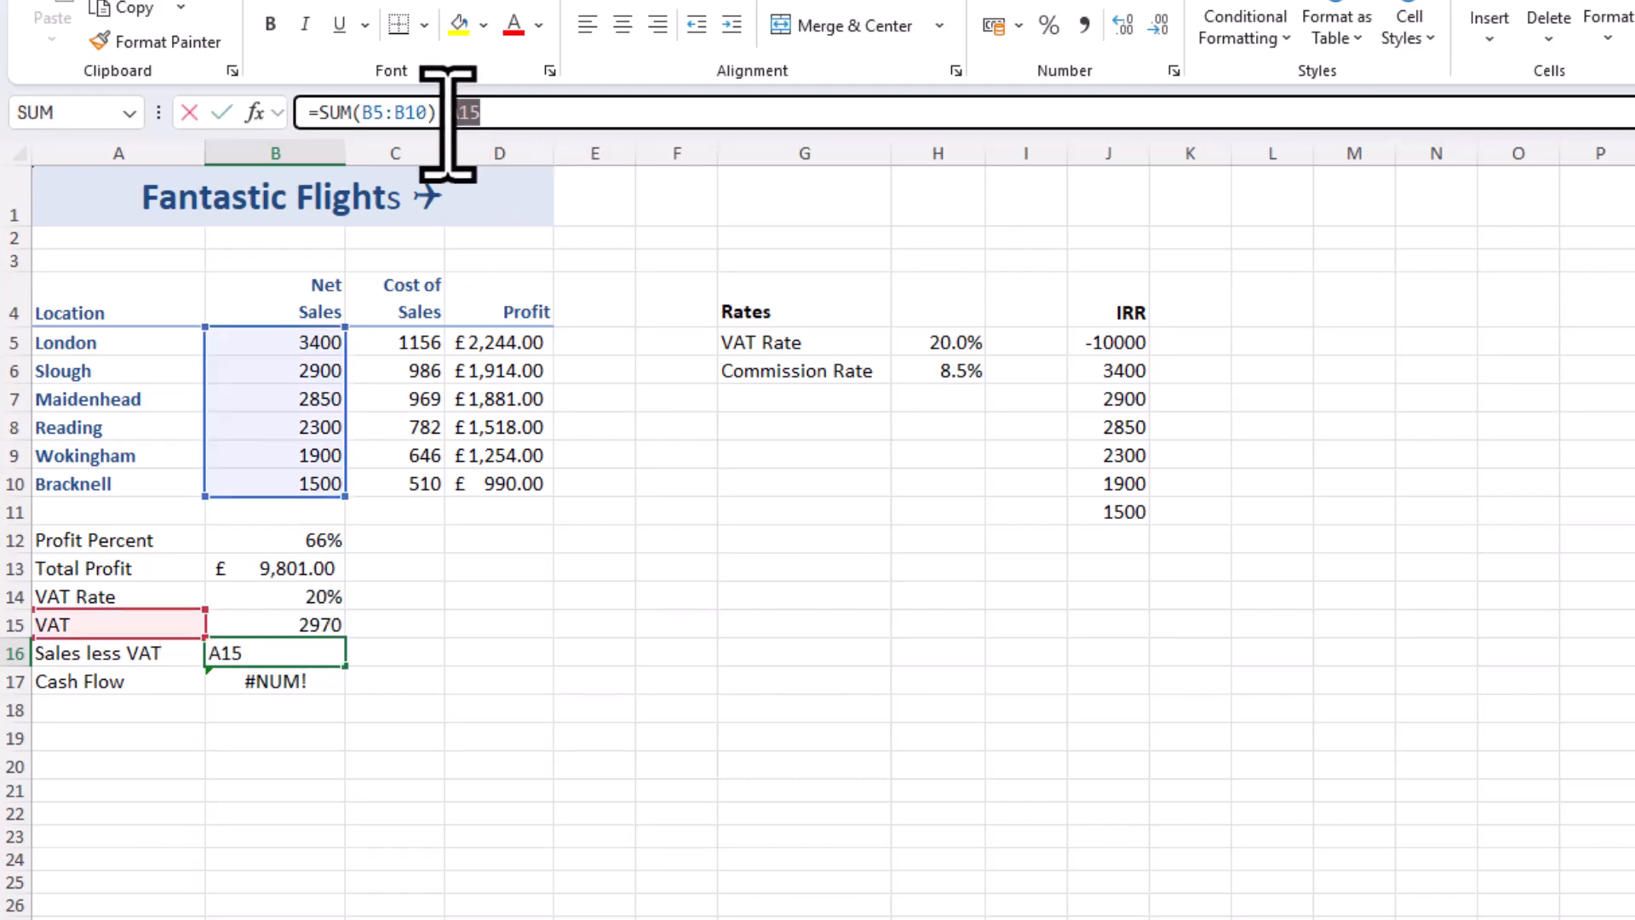
pyautogui.click(306, 624)
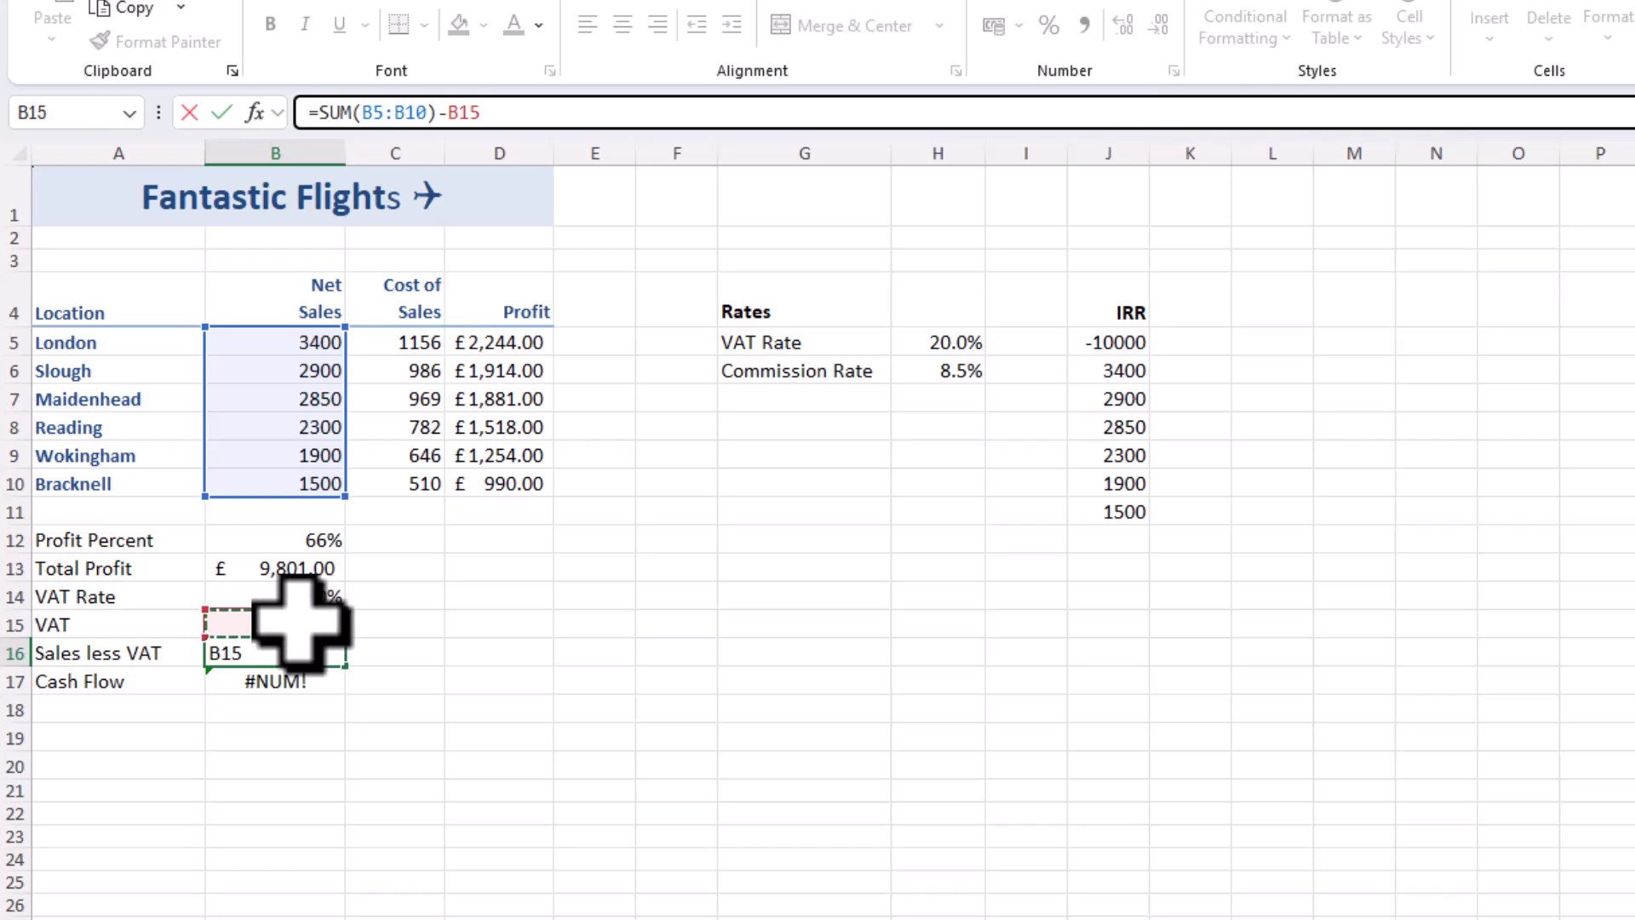
pyautogui.press('Return')
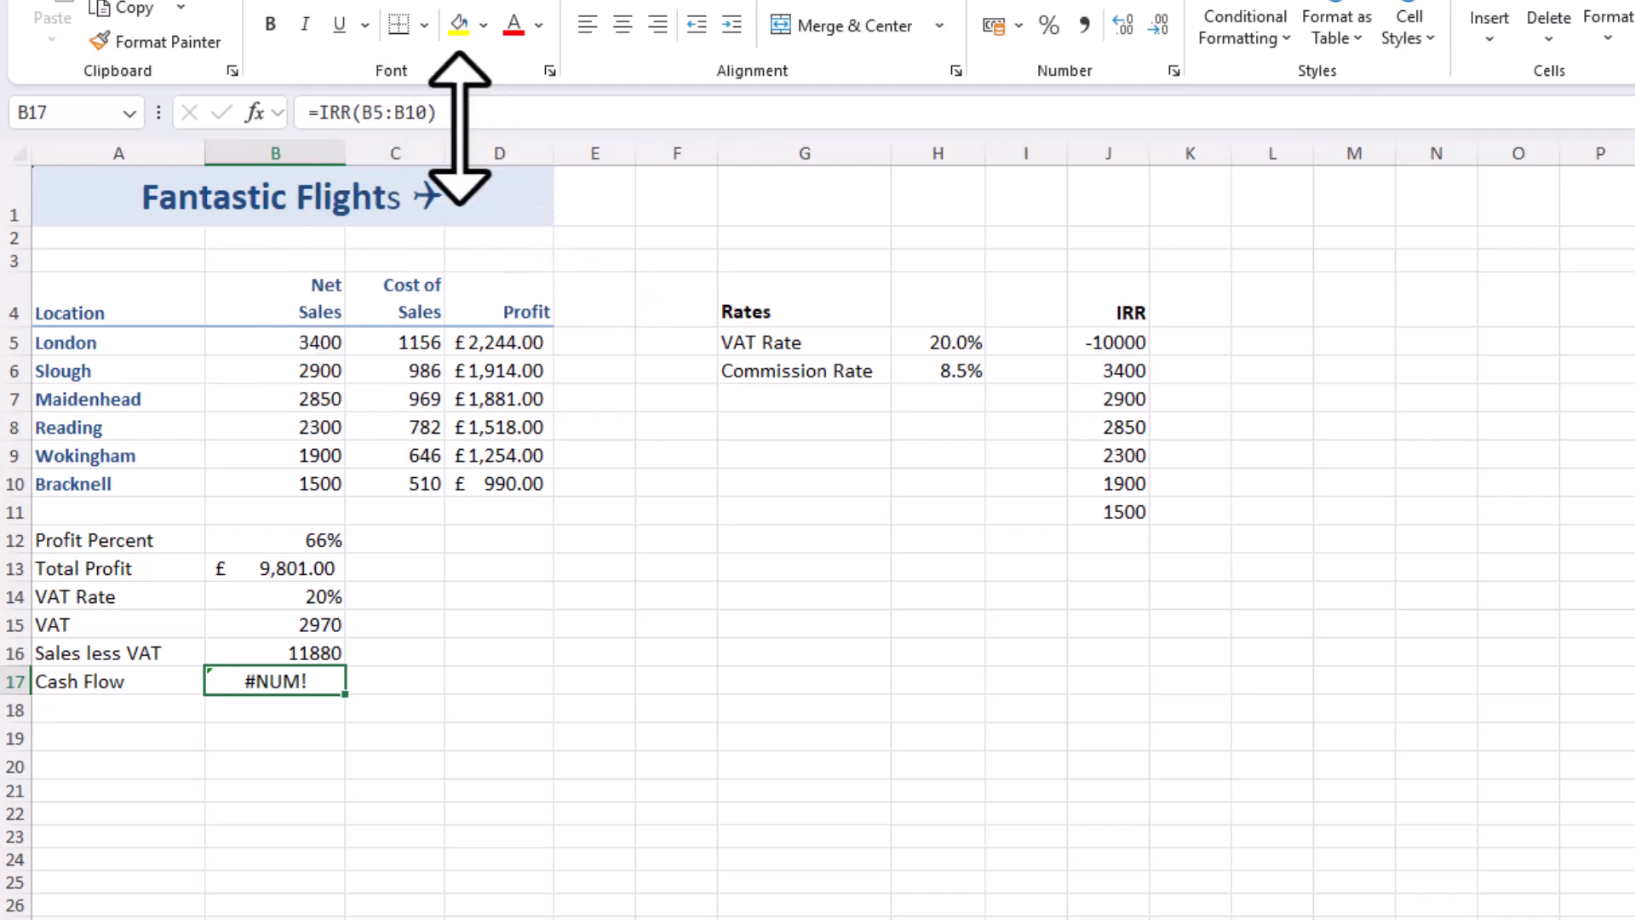
# Change the range in the Cash Flow formula in B17 to the IRR column values, so it reads =IRR(J5:J11)
pyautogui.moveTo(424, 119); pyautogui.dragTo(371, 128)
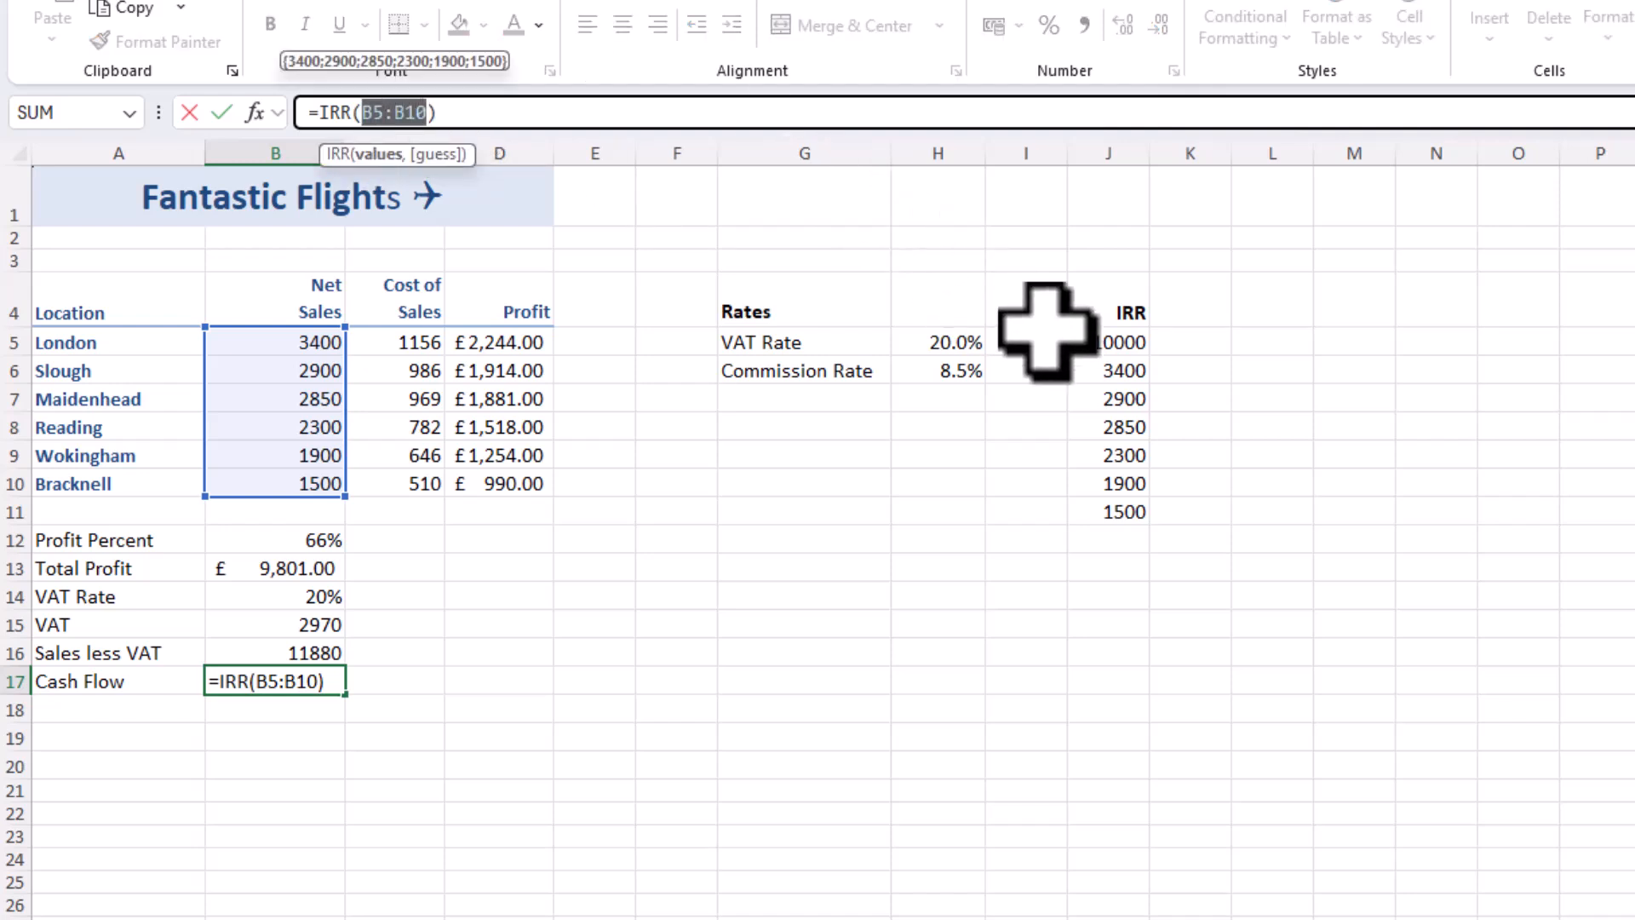
pyautogui.click(1137, 344)
pyautogui.moveTo(1137, 345); pyautogui.dragTo(1138, 508)
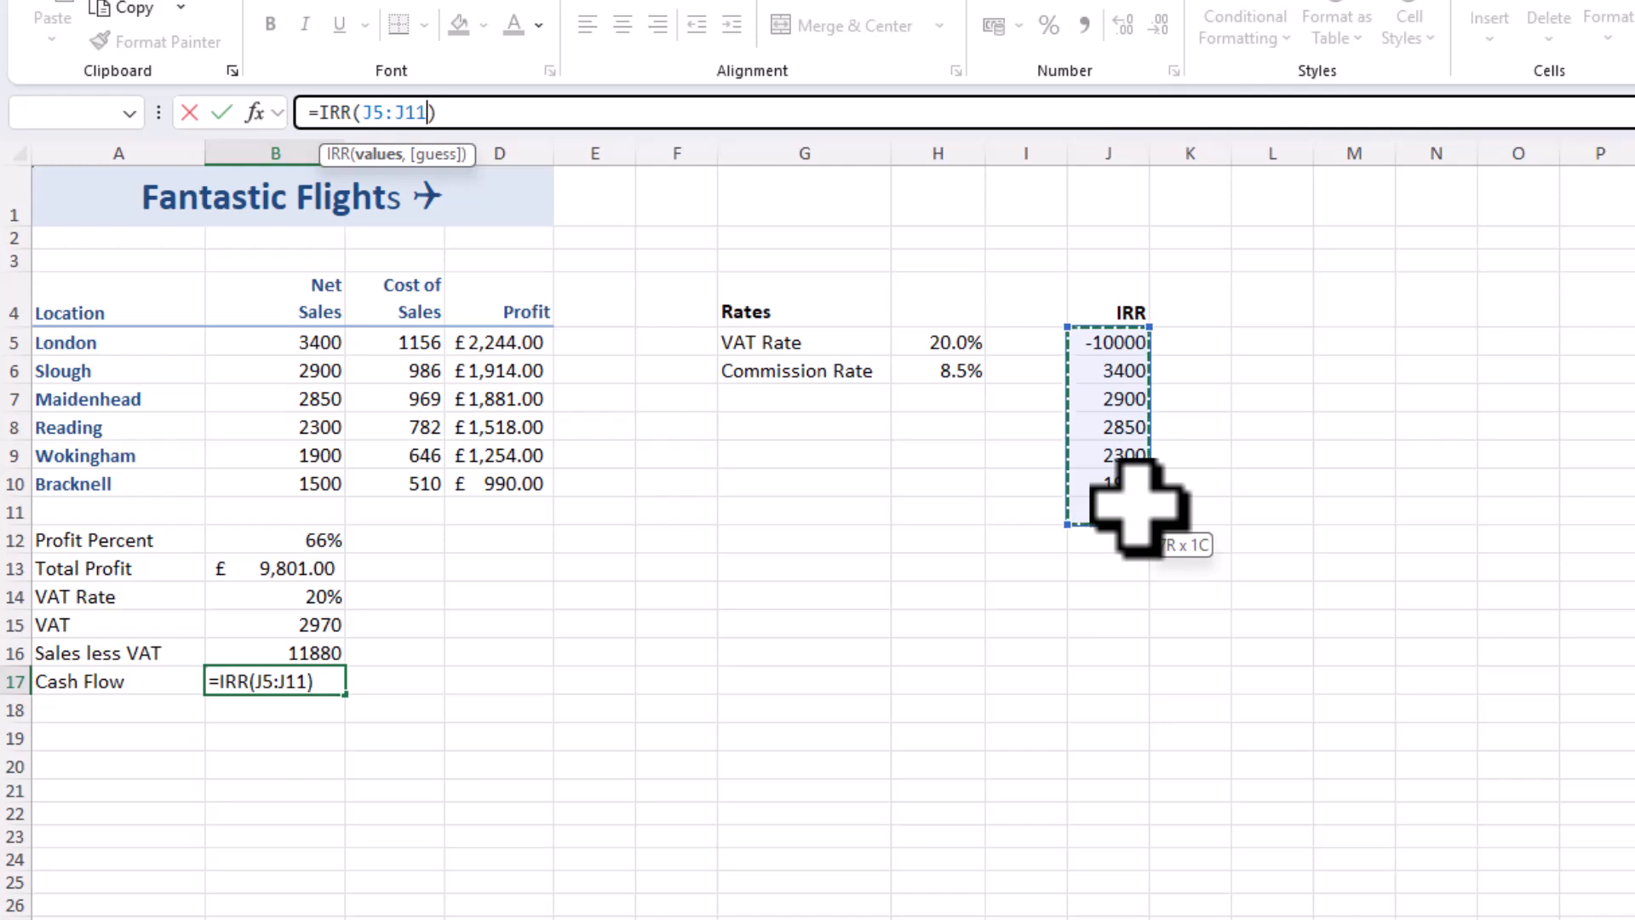
pyautogui.press('Return')
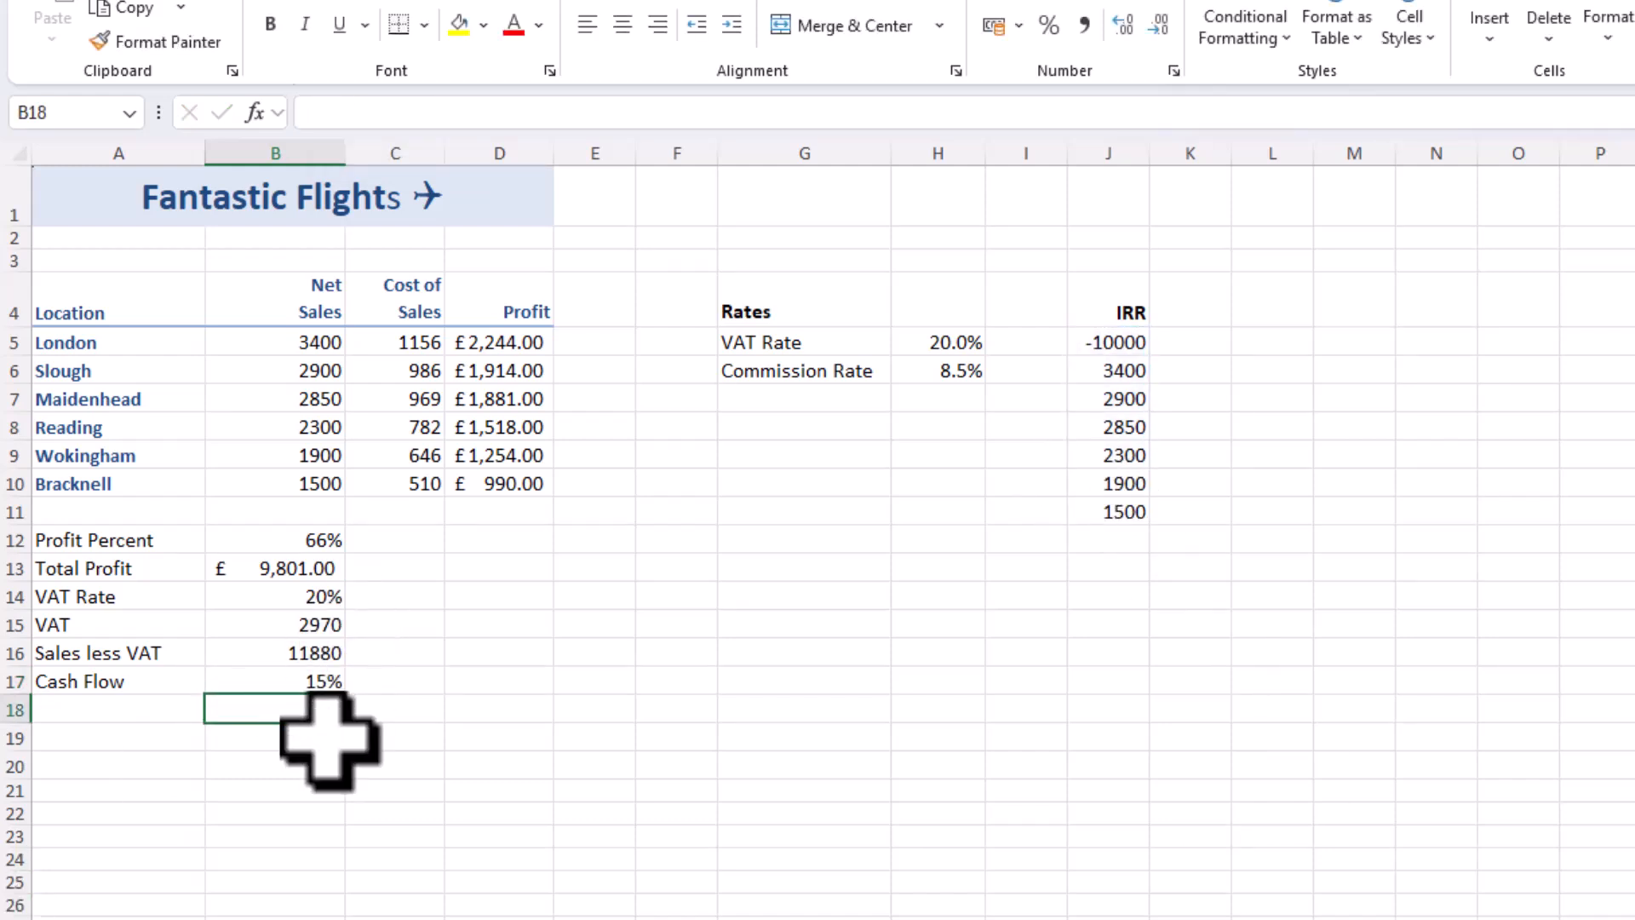
pyautogui.click(315, 681)
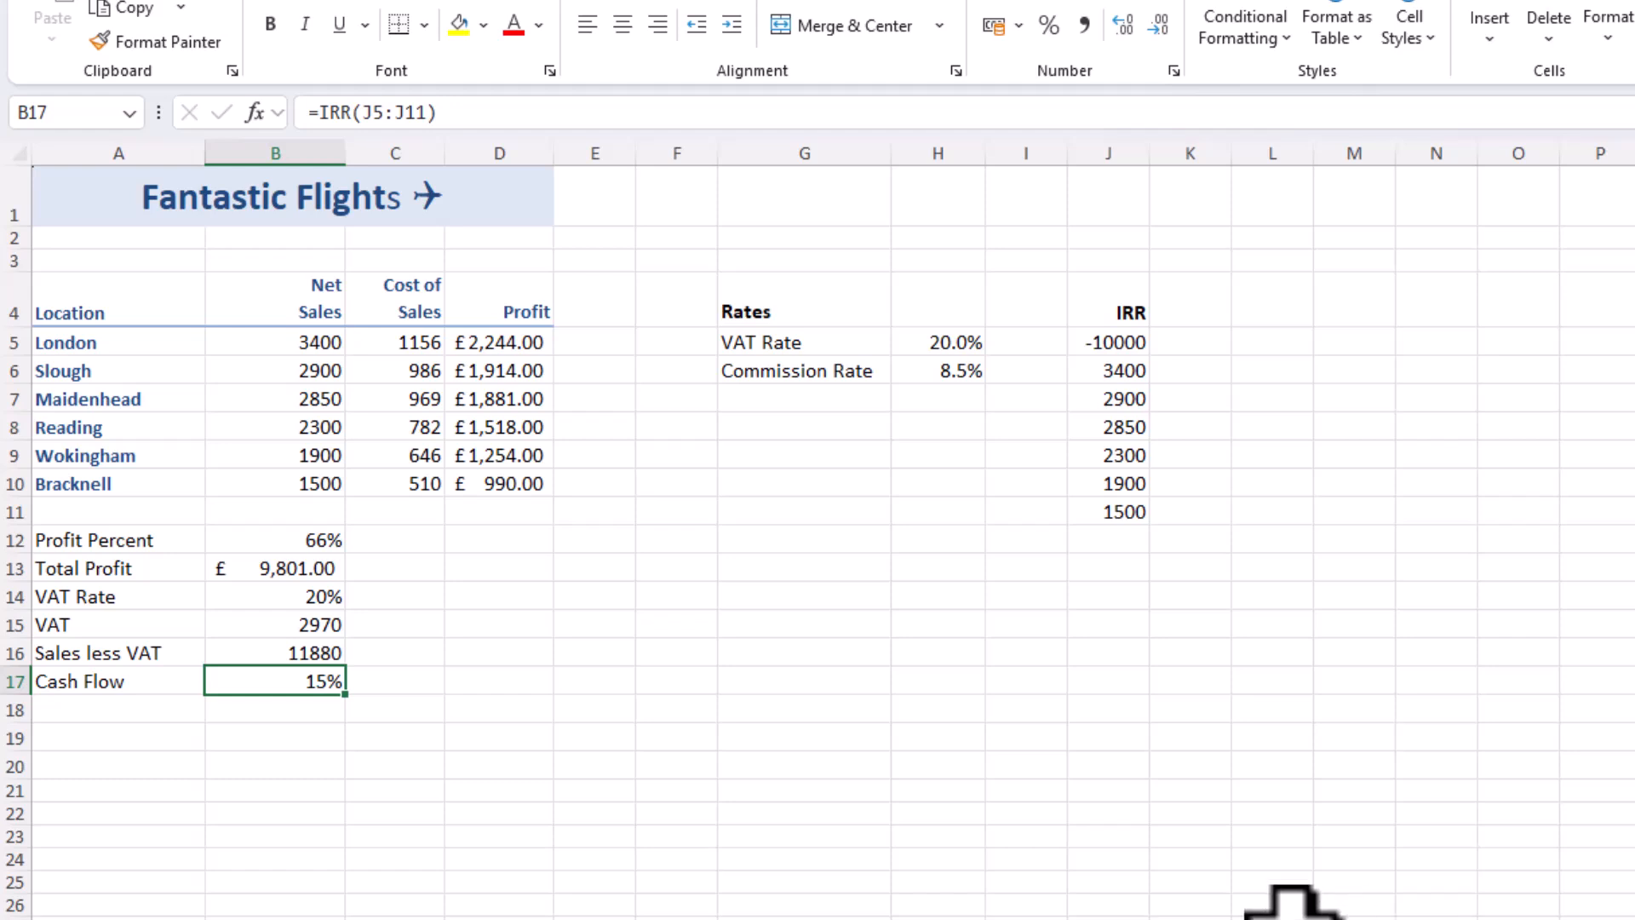